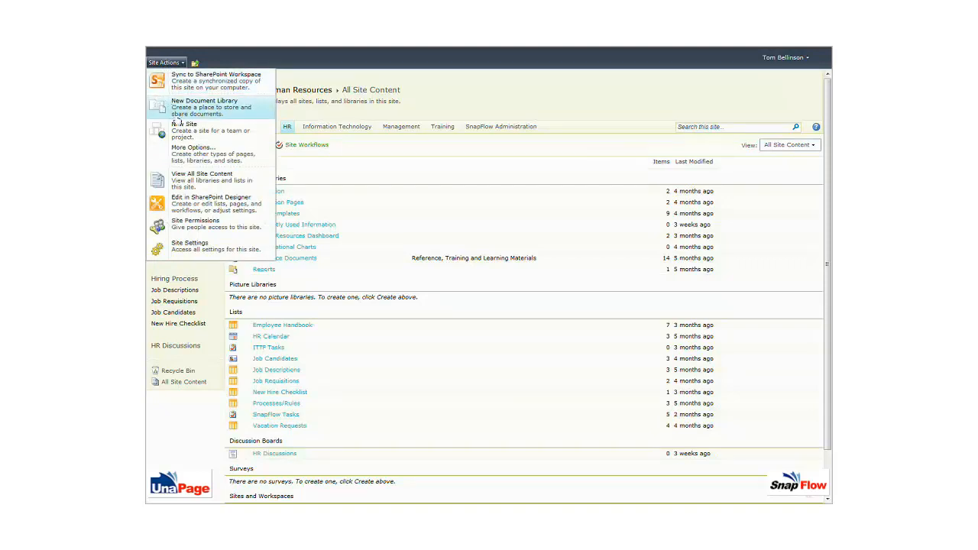
Step: Create a new list from the SnapFlow List template named 'Benefit Change Request'
left_click(193, 152)
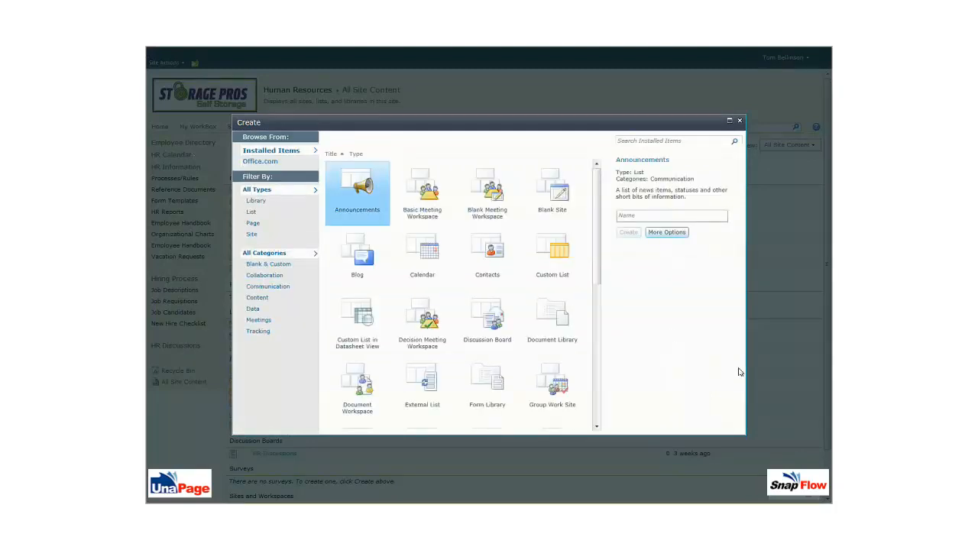
left_click_drag(598, 273, 598, 365)
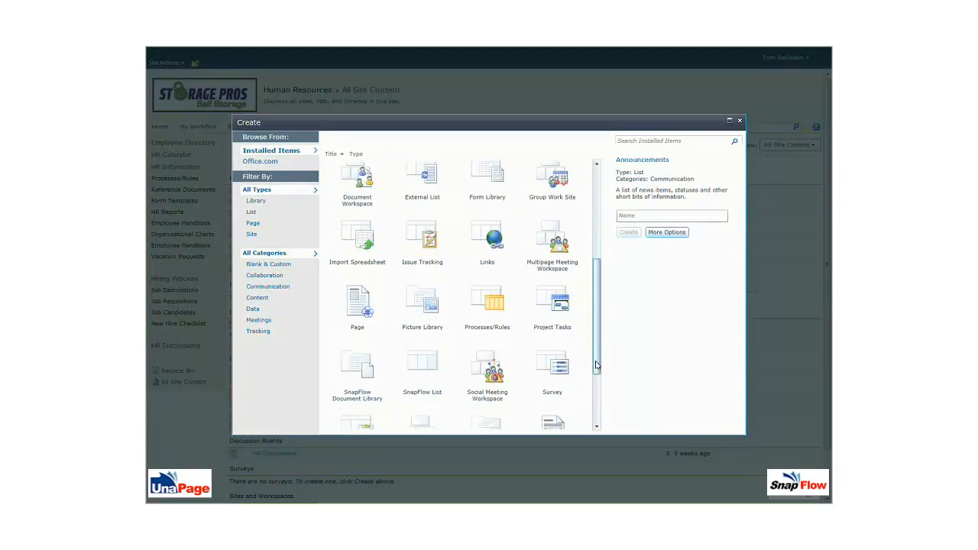
scroll(428, 336, "down", 1)
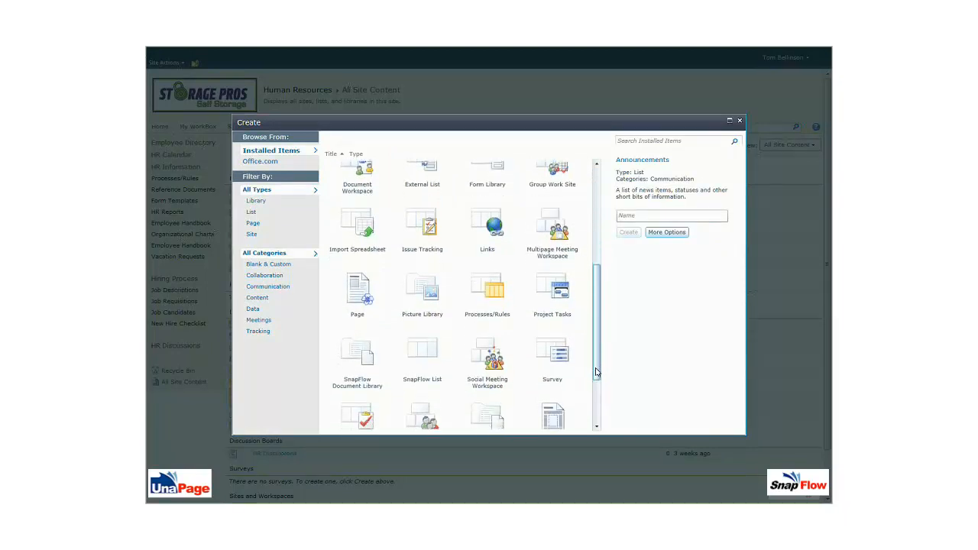
left_click(424, 334)
left_click(621, 216)
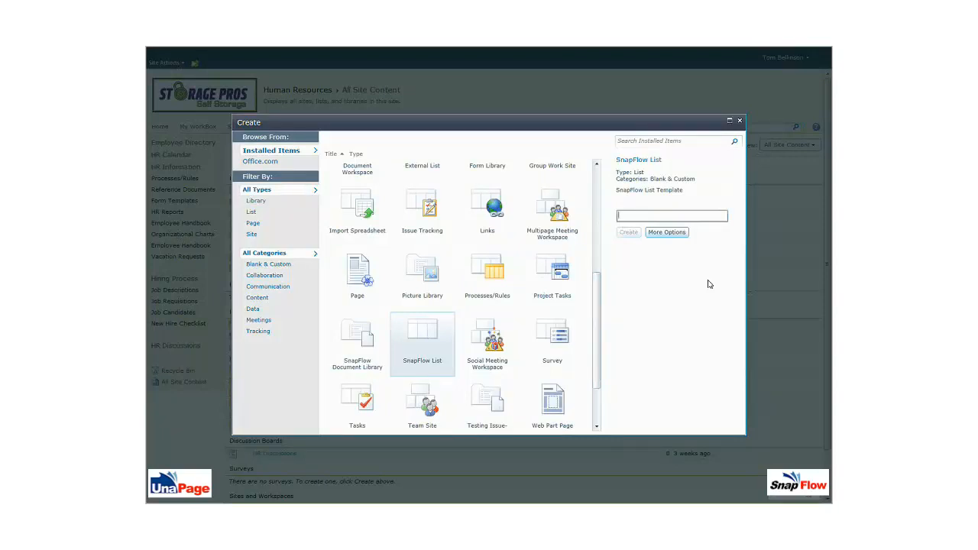
type("Benf")
key("BackSpace")
type("efit Change Request")
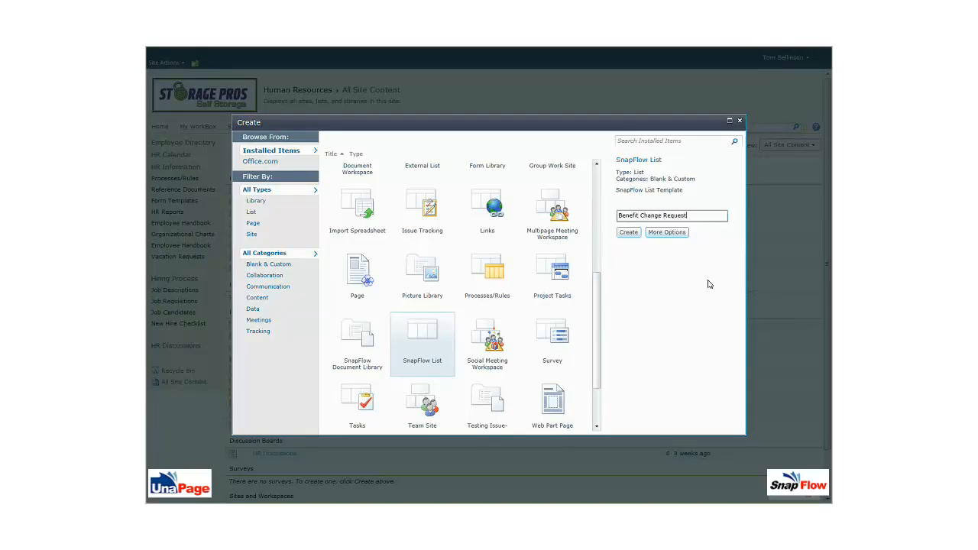
left_click(629, 232)
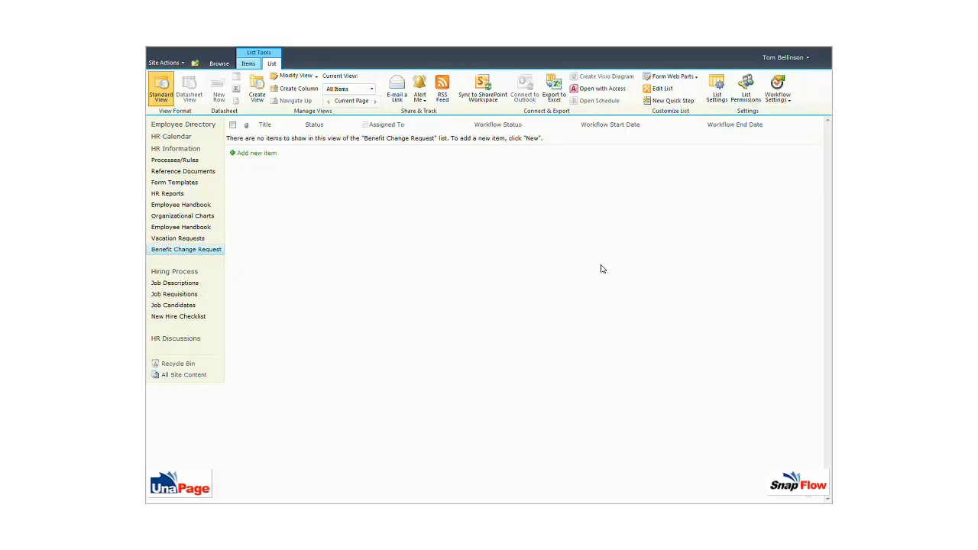
Step: In List Settings, rename the Title column to 'Change Description'
left_click(725, 92)
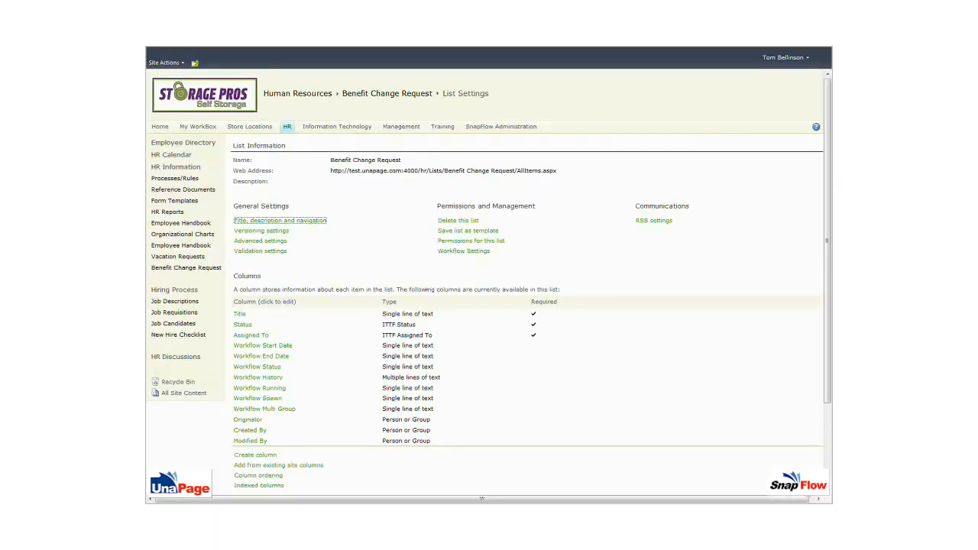
left_click(239, 313)
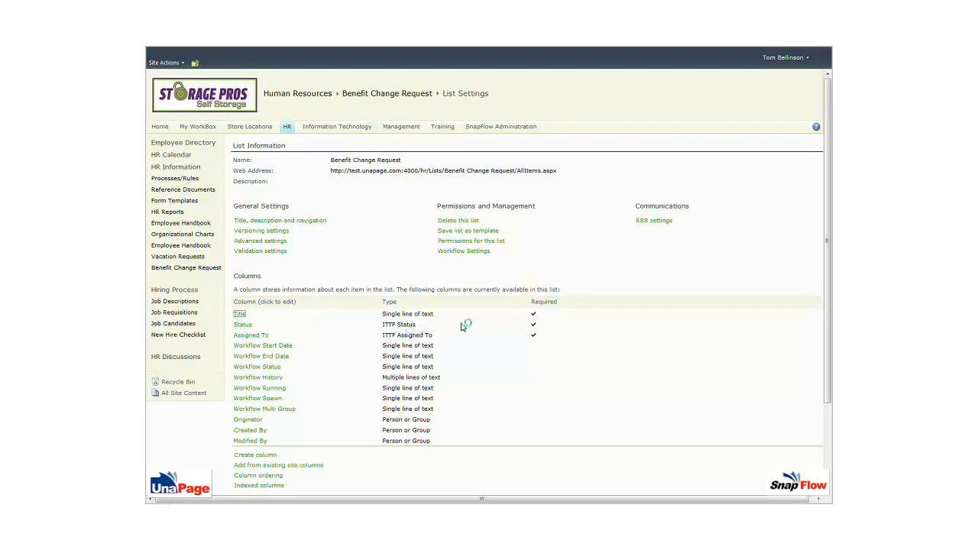
left_click(580, 152)
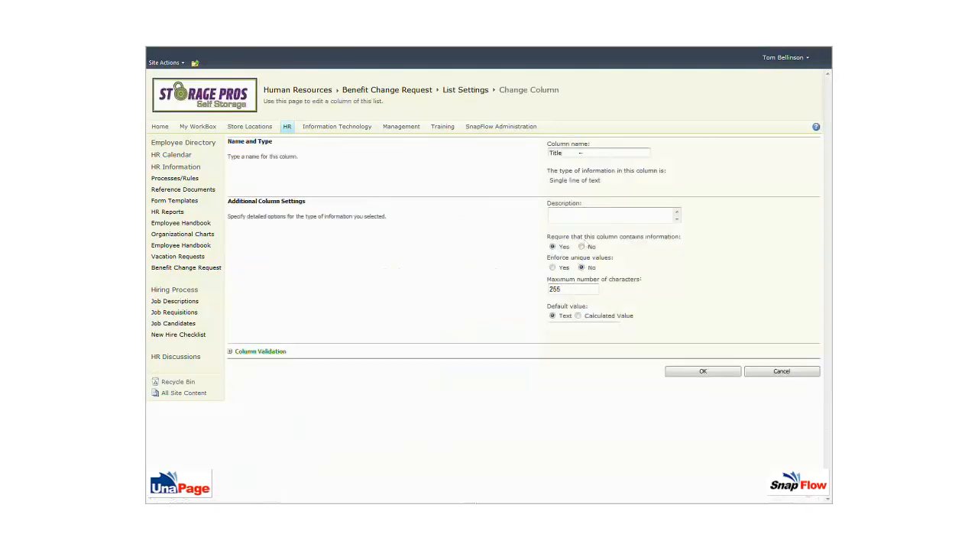
left_click_drag(579, 153, 505, 154)
type("Change Description")
left_click(702, 372)
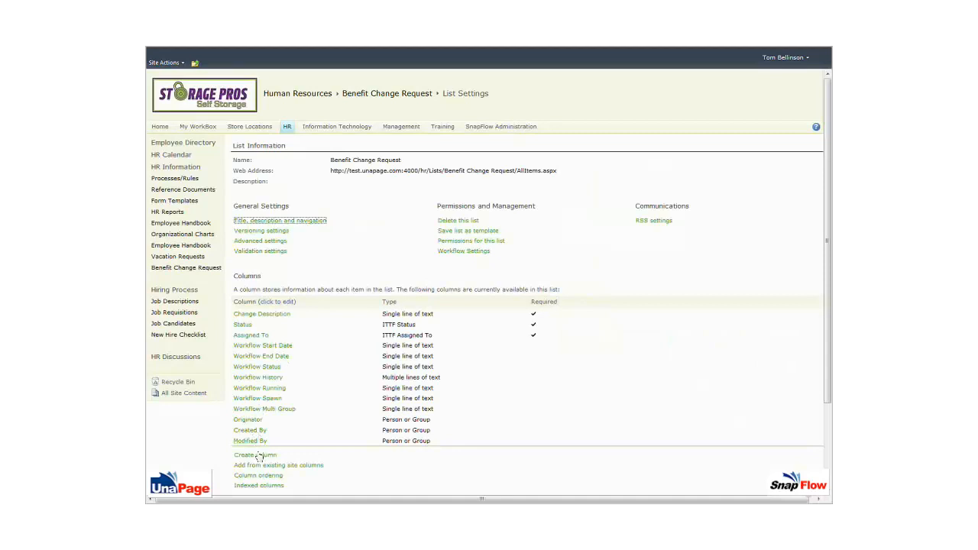
Step: Define a 'Change Type' Choice column: Add/Change/Remove Benefit, Add/Remove Beneficiary
left_click(256, 457)
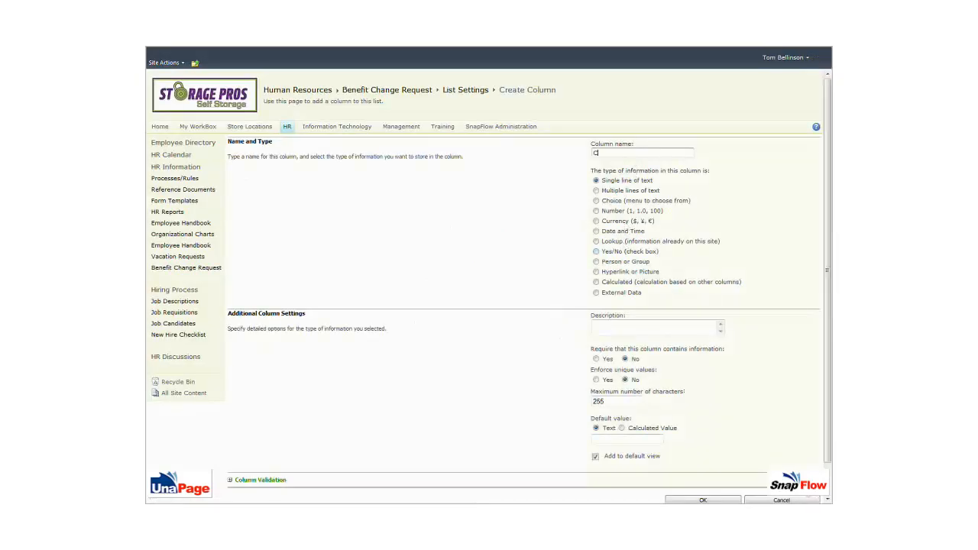
type("Change Type")
left_click(596, 200)
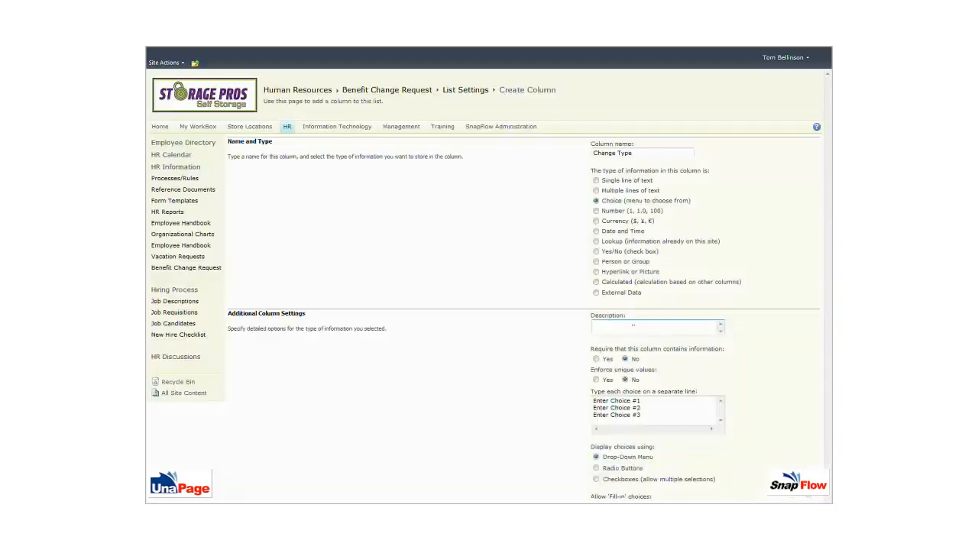
left_click_drag(651, 422, 592, 399)
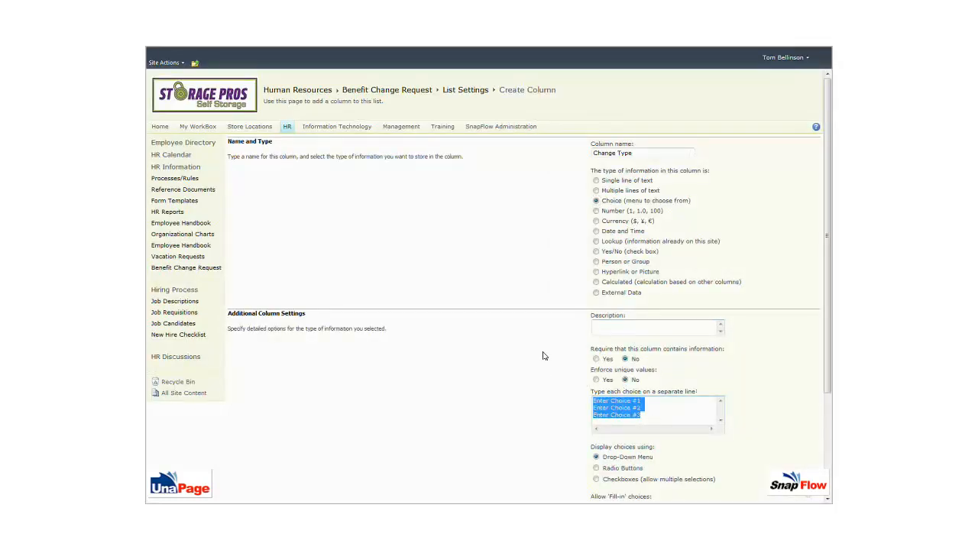
type("Add Benefit")
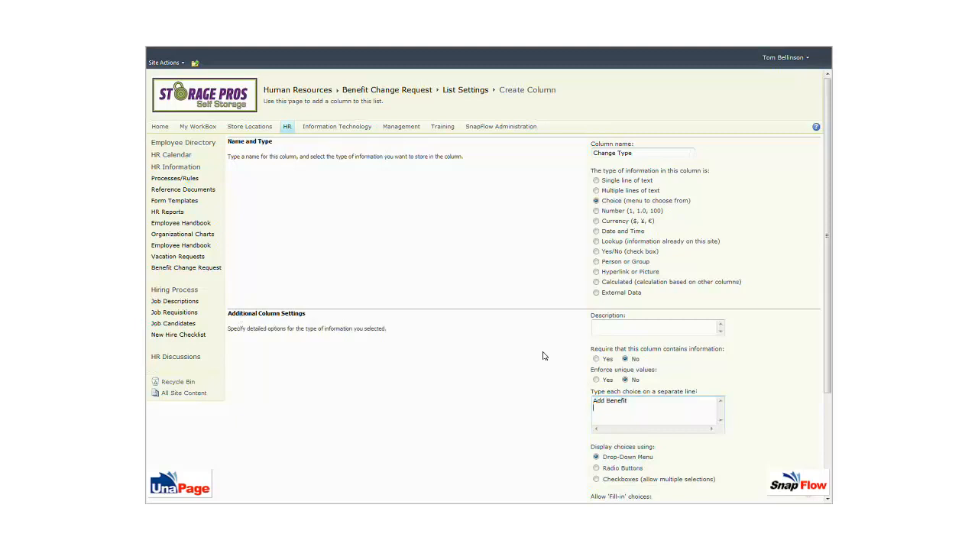
key("Return")
type("Change")
type(" Benefit ")
type("Remove ")
type("Benefit")
key("Return")
type("A")
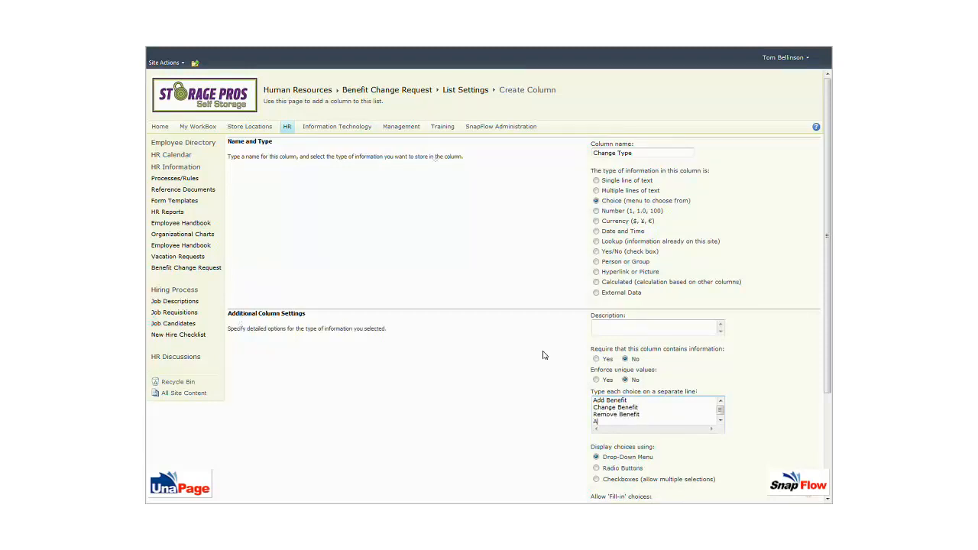
type("dd Beneficiary")
key("Return")
type("Rem")
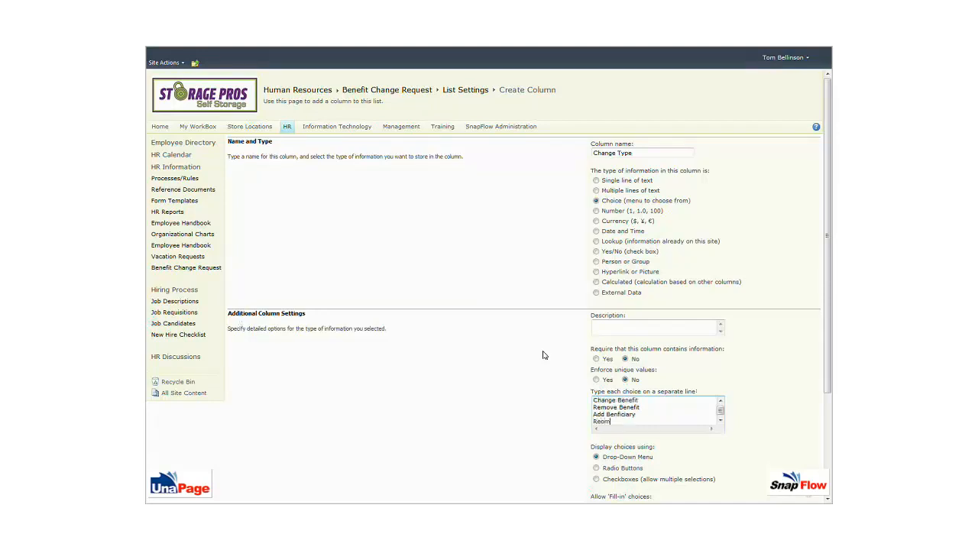
type("ove Benificiary")
Step: Make Remove Benefit the column's default value and save the column
left_click_drag(639, 407, 594, 407)
key("ctrl+c")
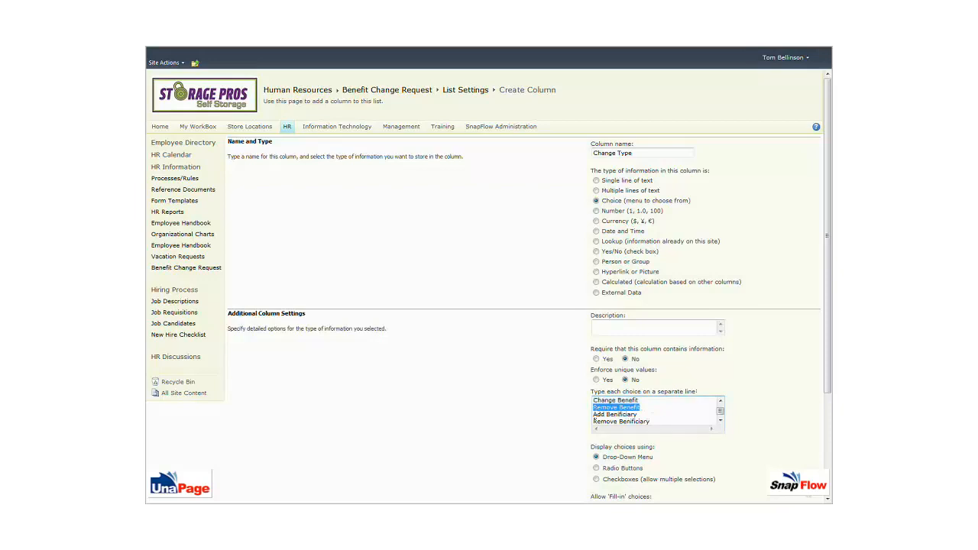
scroll(694, 452, "down", 3)
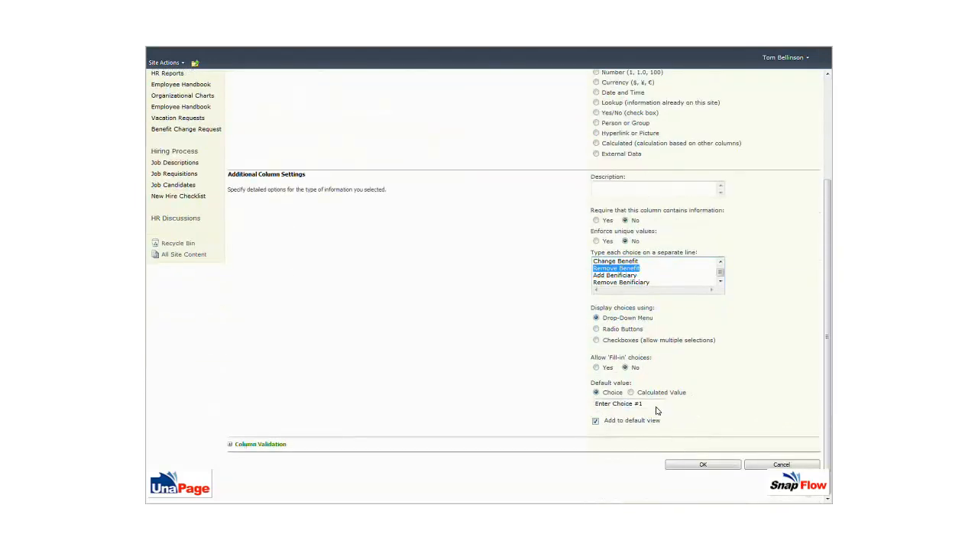
left_click_drag(654, 406, 586, 405)
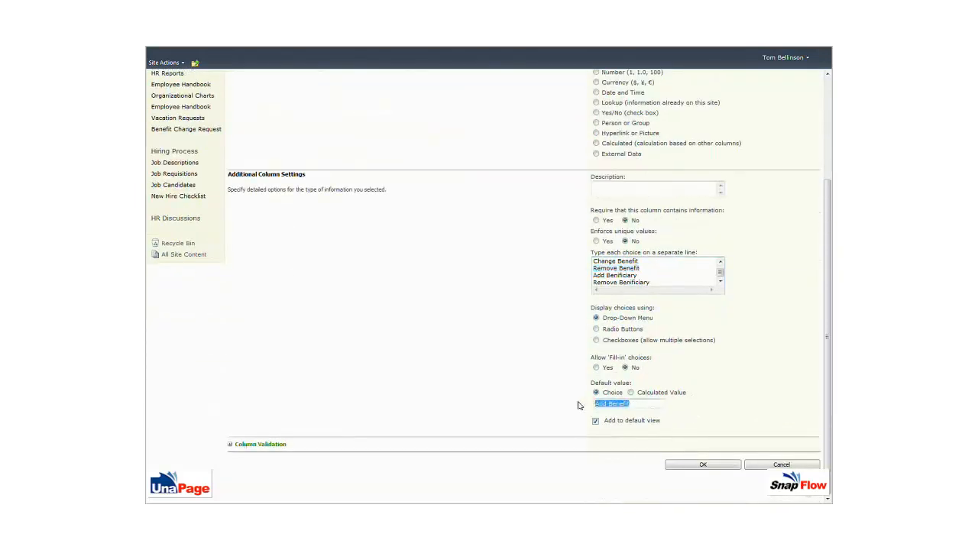
key("ctrl+v")
left_click(686, 466)
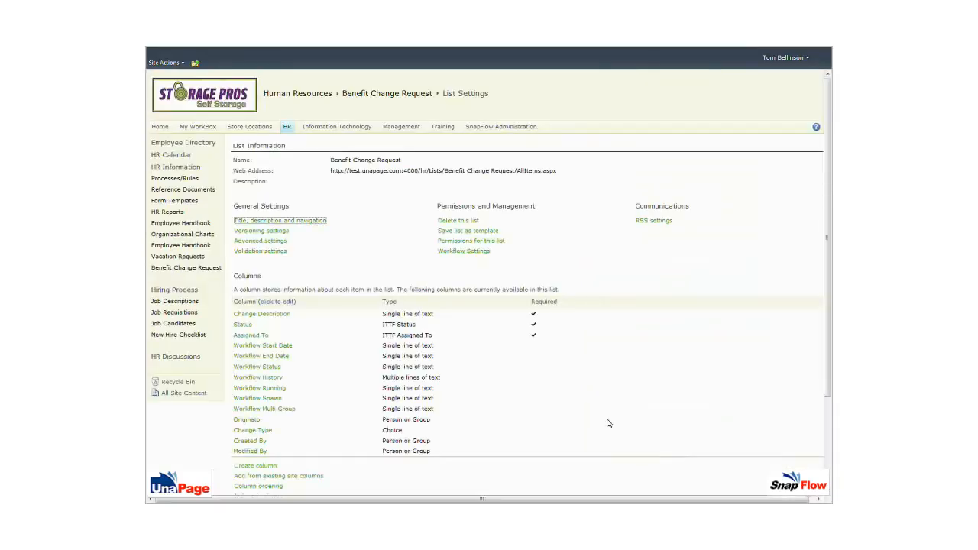
Step: Create an 'Effective Date' column of type Date and Time
scroll(520, 405, "down", 3)
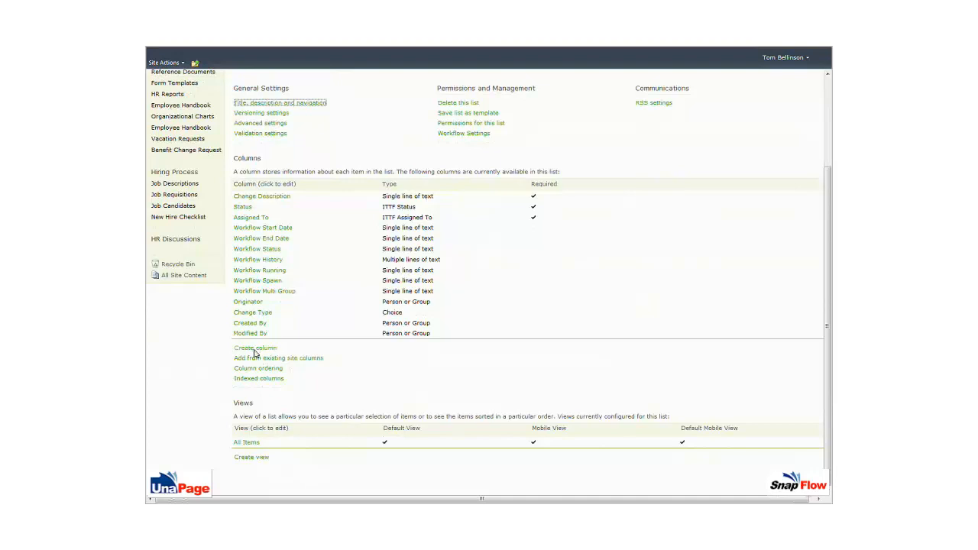
left_click(268, 349)
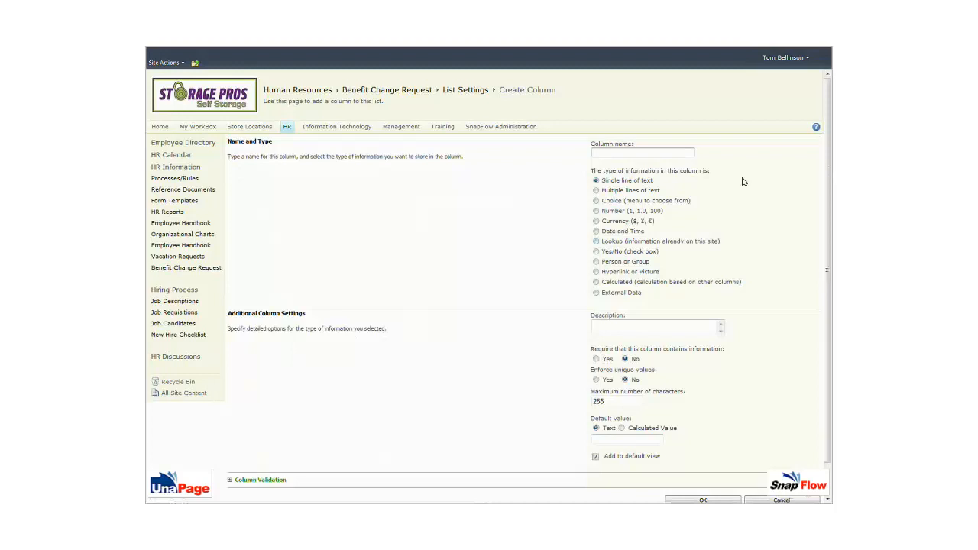
type("Effective Date")
left_click(596, 231)
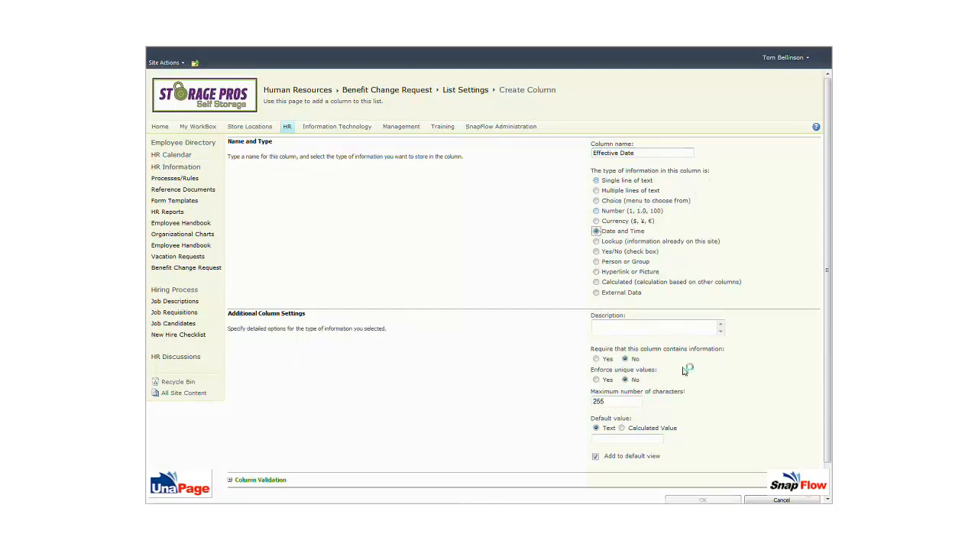
scroll(684, 372, "down", 2)
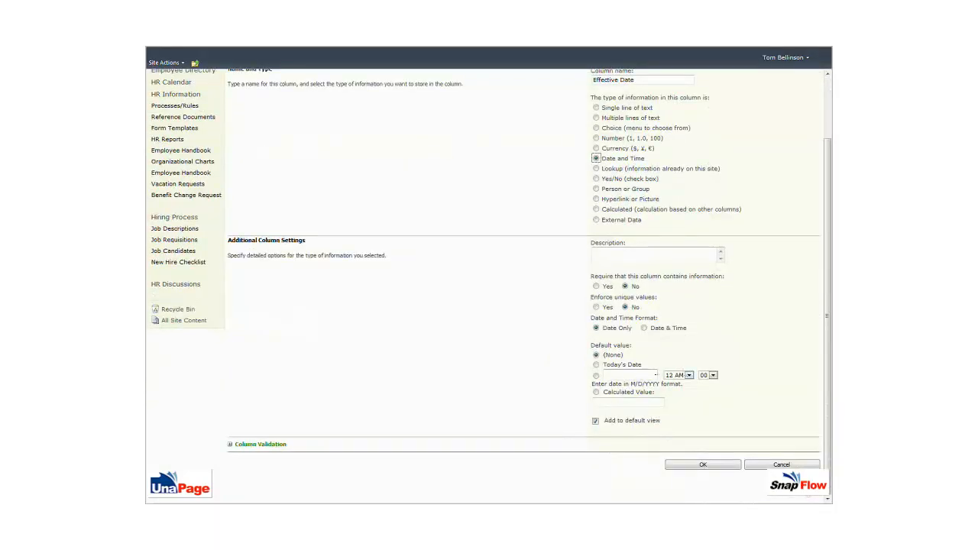
left_click(705, 464)
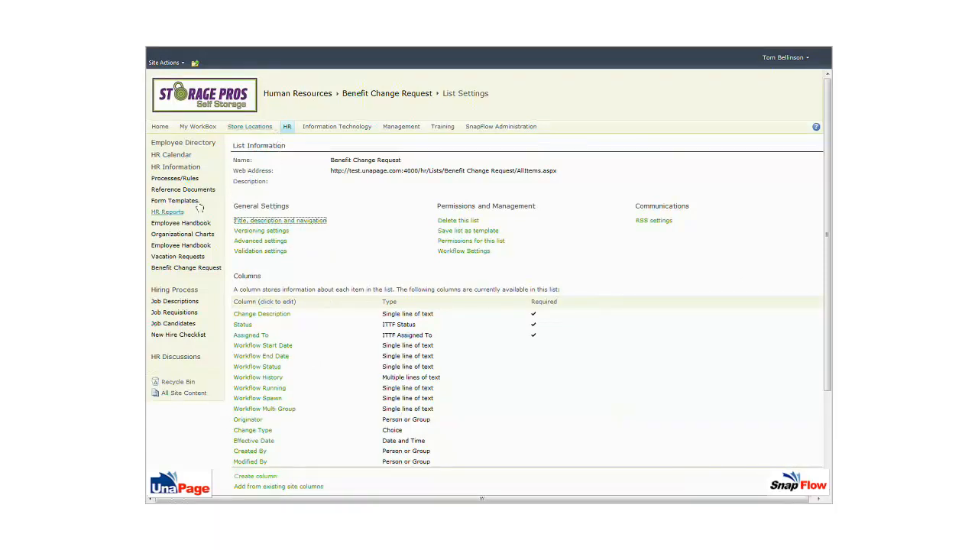
Step: Go to SnapFlow Administration and start a new item in SnapFlow - List Master
left_click(489, 128)
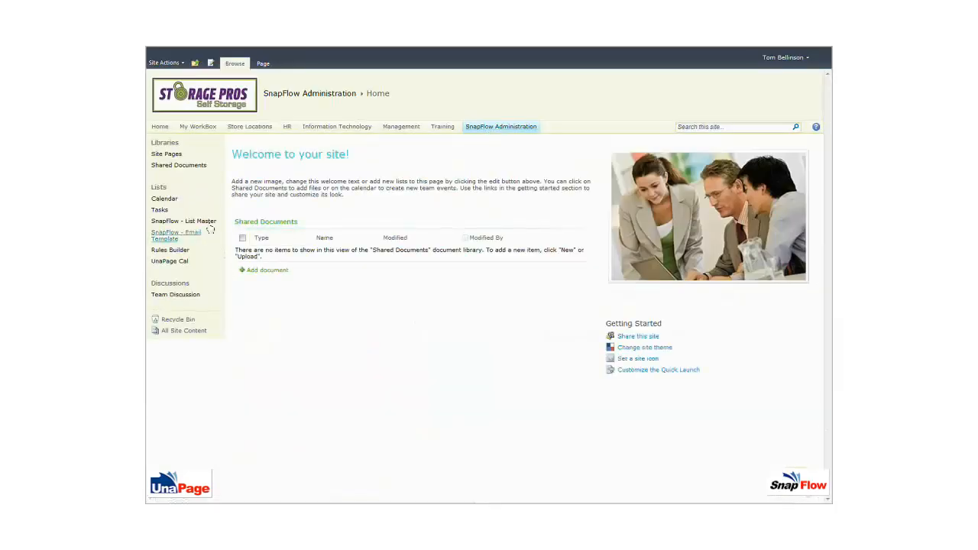
left_click(167, 223)
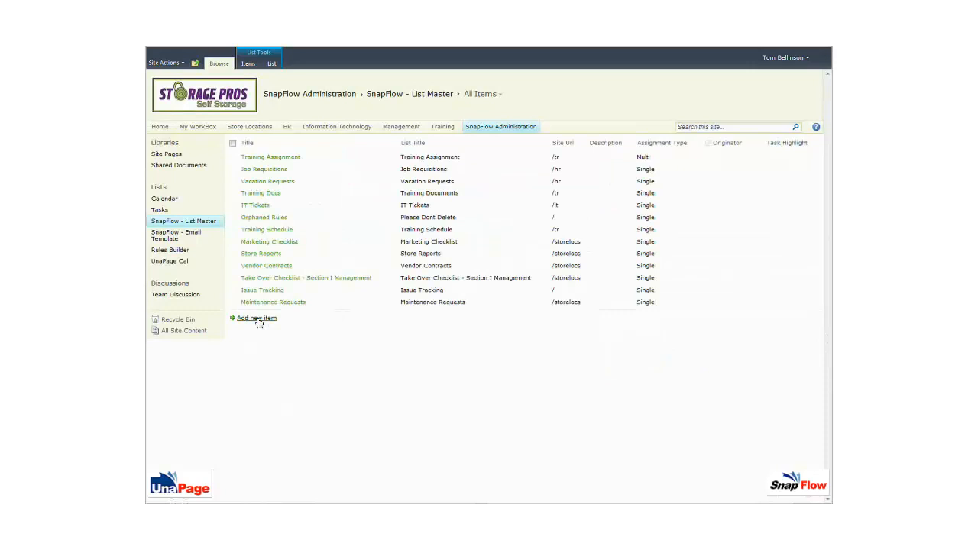
left_click(257, 318)
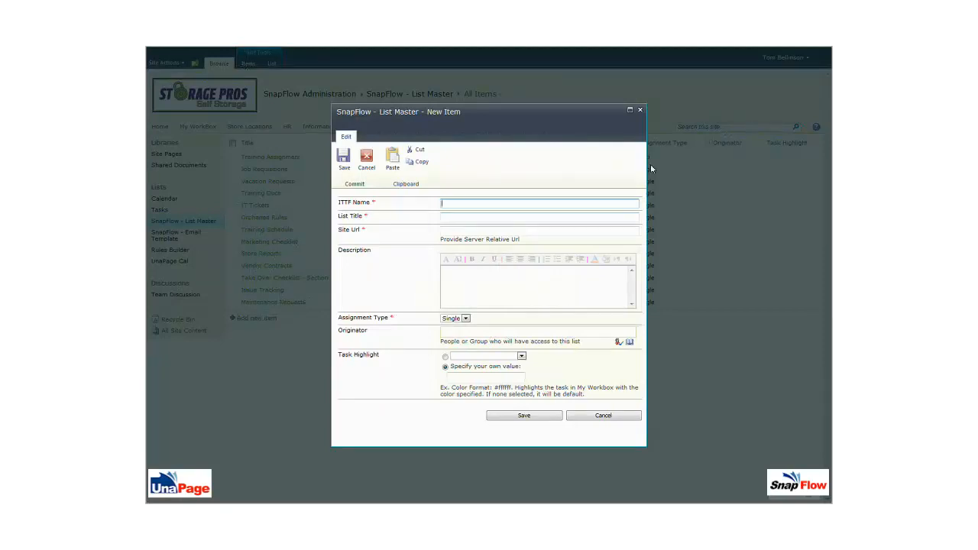
Step: Enter ITTF Name 'Benefit Change Request', List Title 'Benefit Changes' and Site Url /hr
type("Benefit Change Request")
key("Tab")
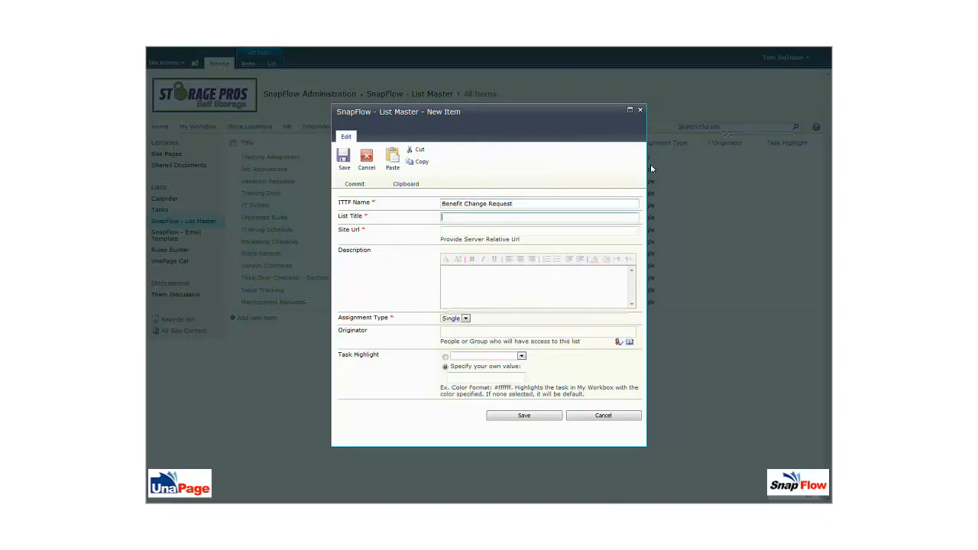
type("Benefit Changes")
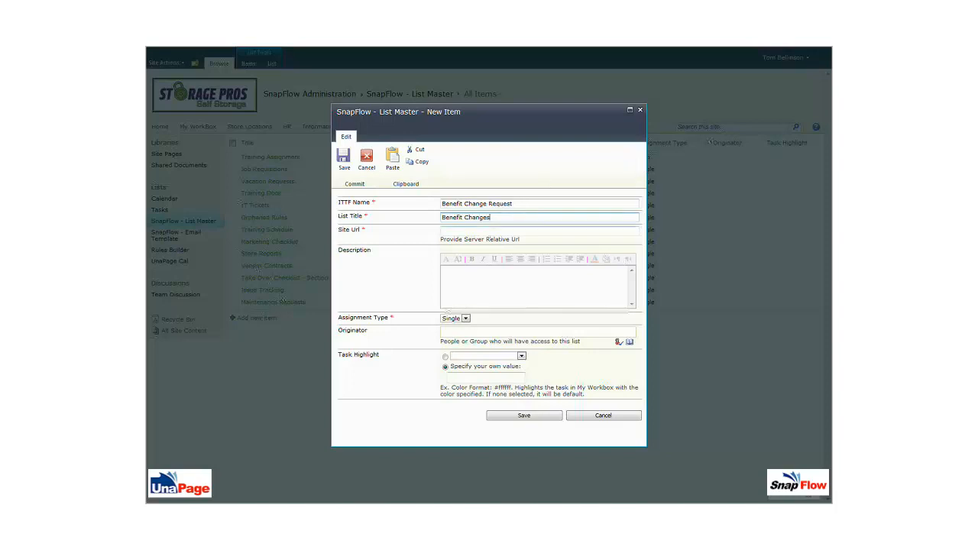
left_click(490, 231)
type("/hr")
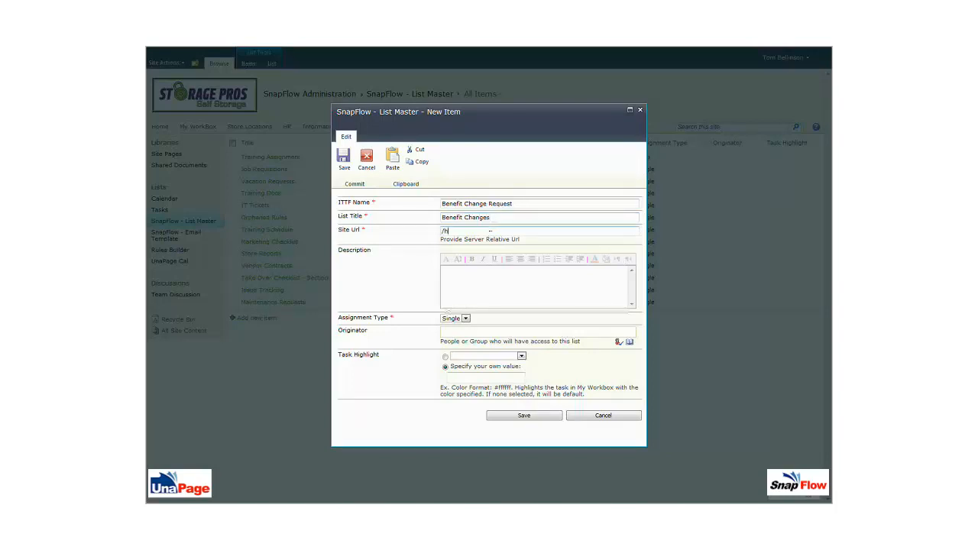
Step: Keep Assignment Type as Single and save the List Master entry
left_click(466, 319)
left_click(466, 319)
left_click(467, 320)
left_click(468, 321)
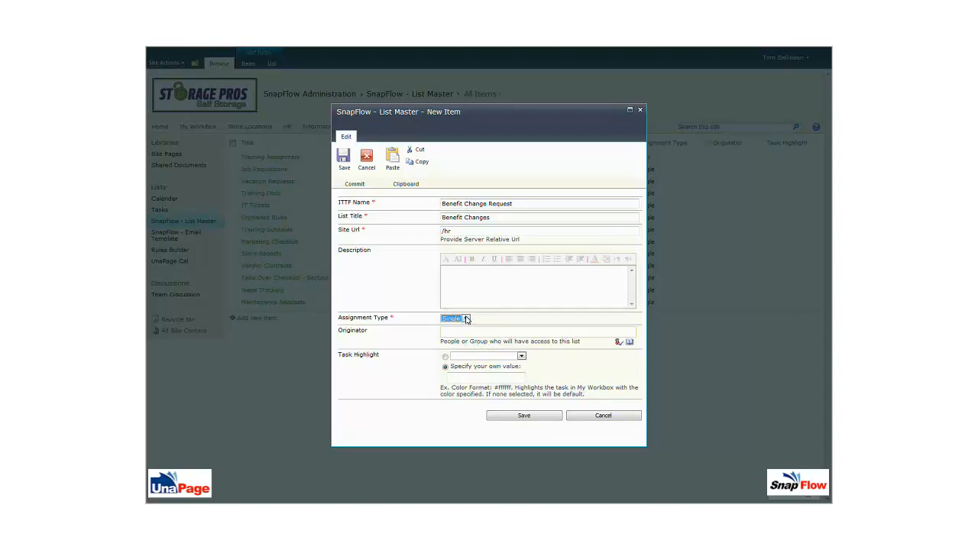
left_click(464, 330)
left_click(461, 331)
left_click(465, 319)
left_click(461, 326)
left_click(527, 417)
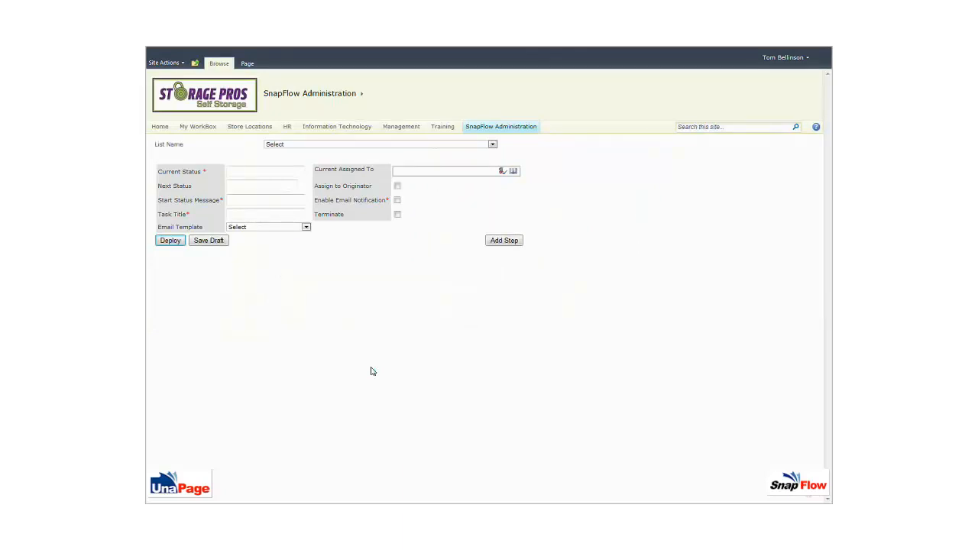
Step: Select Benefit Change Request in Rules Builder and set step 1 from Draft to Submitted
left_click(485, 147)
left_click(361, 160)
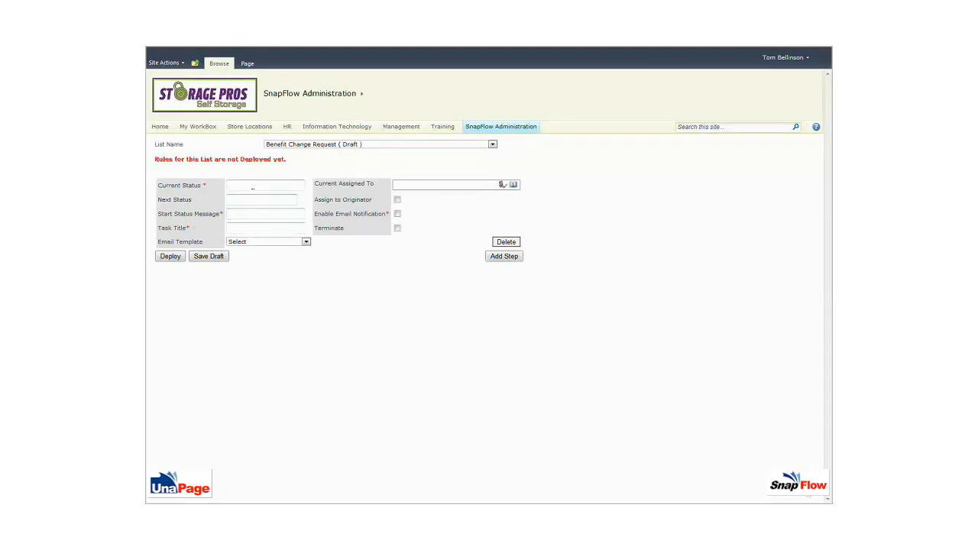
left_click(253, 187)
type("Draft")
key("Tab")
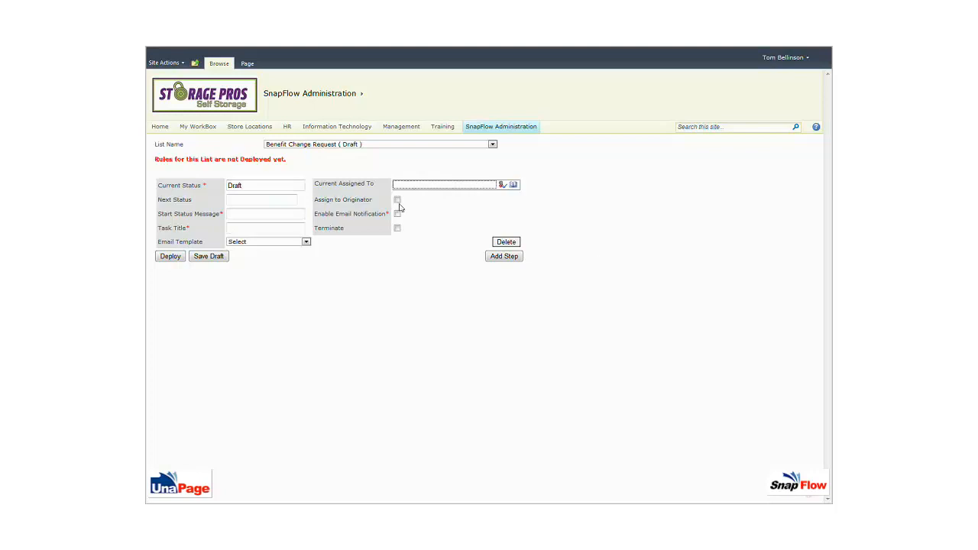
left_click(248, 199)
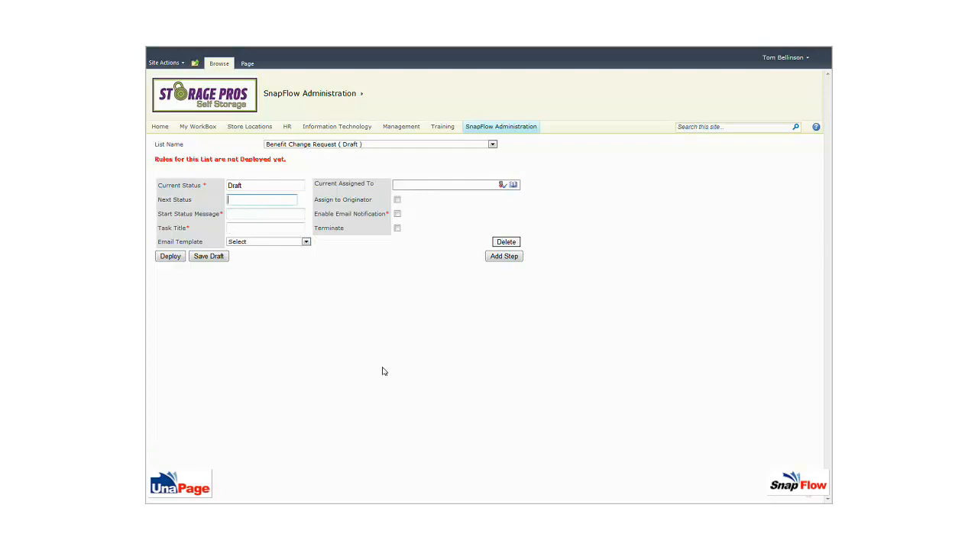
type("Submitted")
Step: Give step 1 the status message 'Draft Request' and task title 'Draft'
left_click(242, 216)
type("Dr")
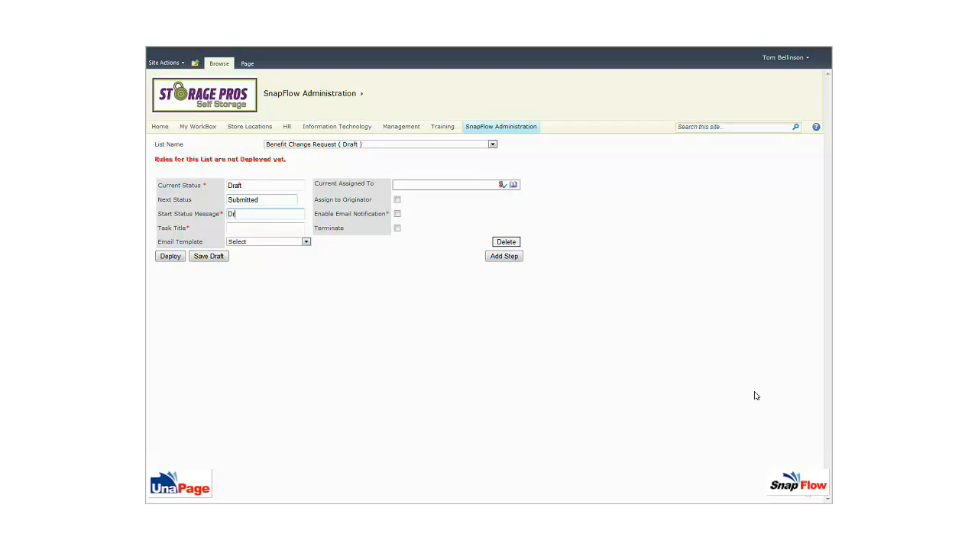
type("aft Request")
key("Tab")
key("Tab")
type("Draft")
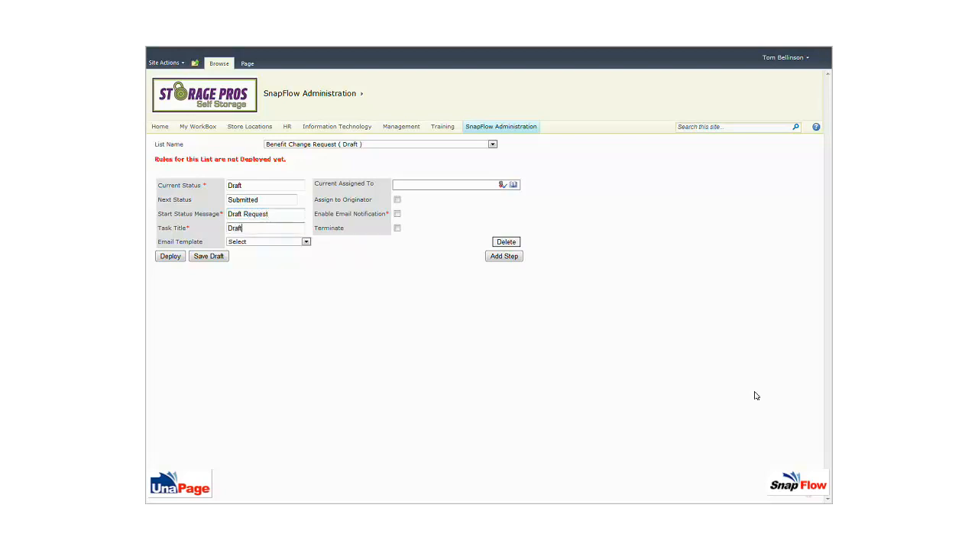
key("Tab")
Step: Add step 2 assigned to Human Resources with next statuses 'In Process, Rejected'
left_click(502, 257)
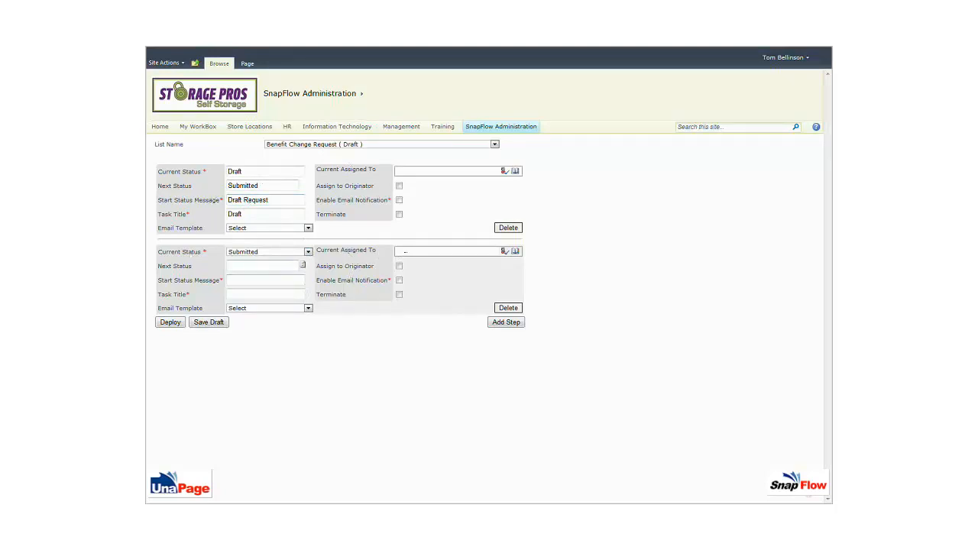
left_click(405, 251)
type("human resources")
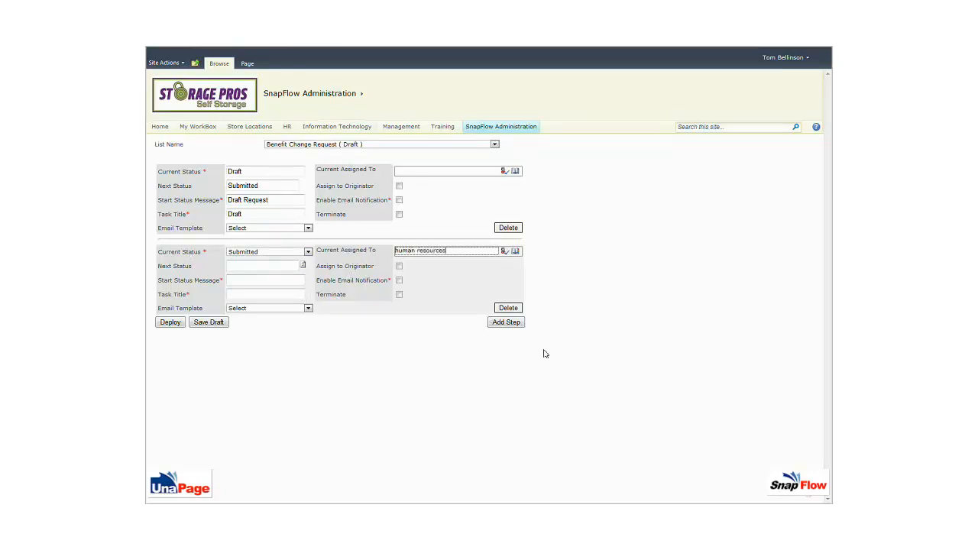
left_click(504, 250)
left_click(250, 266)
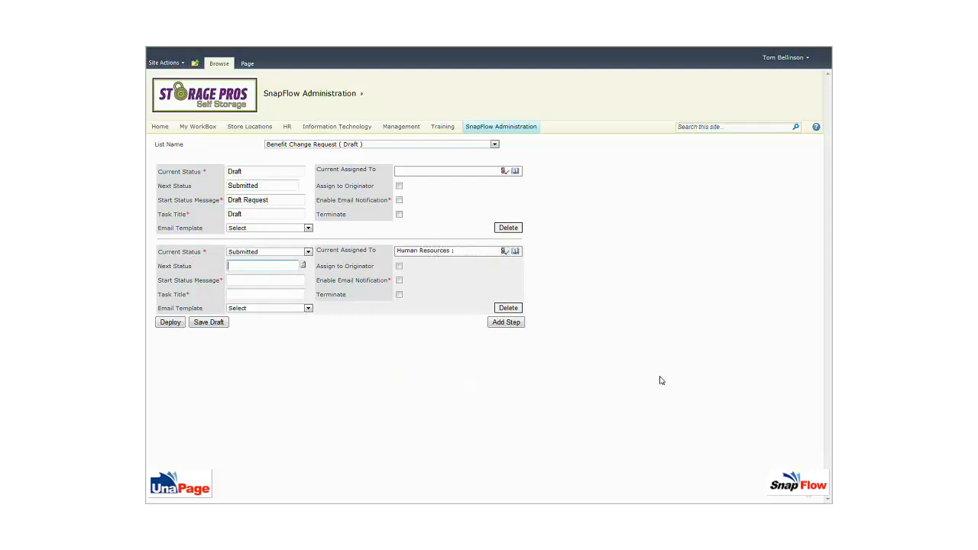
type("In Process, Rejected")
Step: Give step 2 message and task title 'Request Submitted', then add a third step
left_click(271, 280)
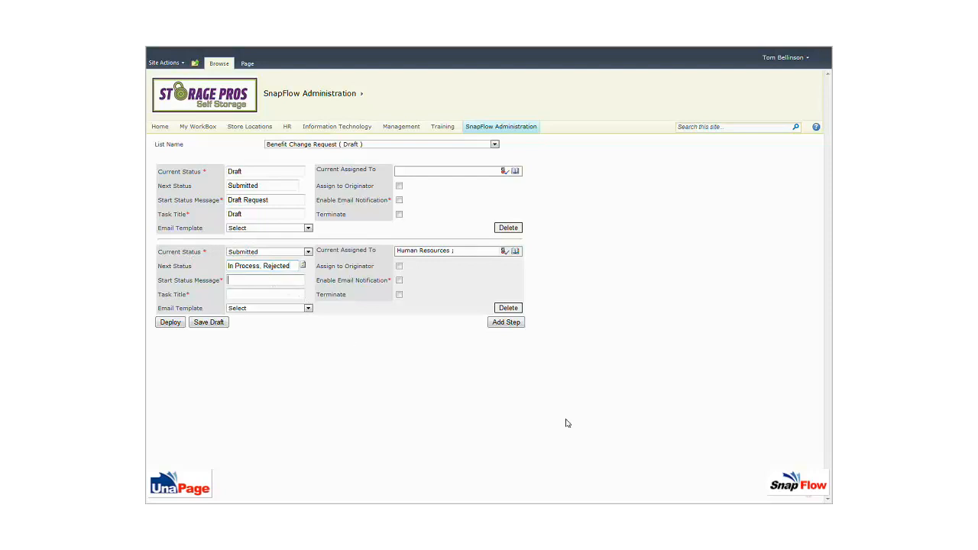
type("Request Submitted")
key("Tab")
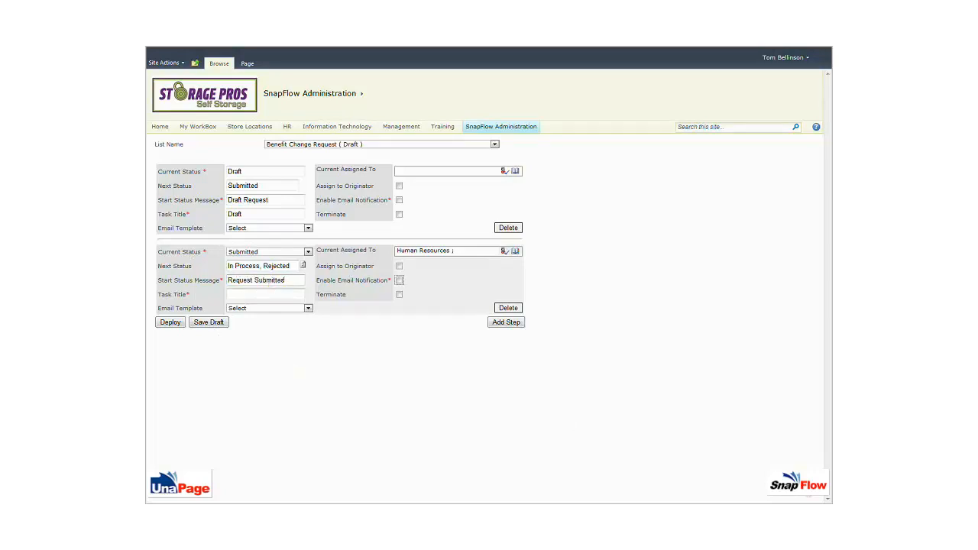
left_click_drag(280, 279, 228, 280)
key("ctrl+c")
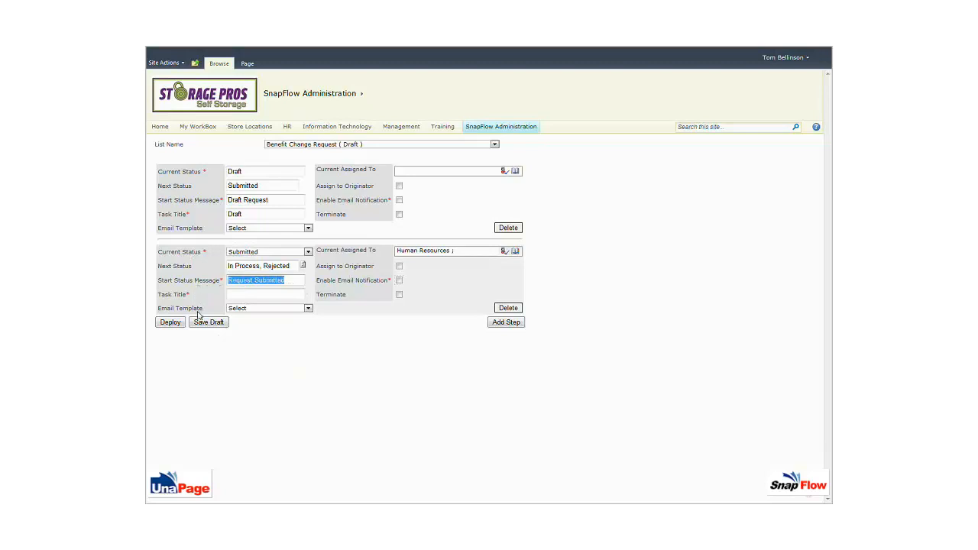
left_click(253, 294)
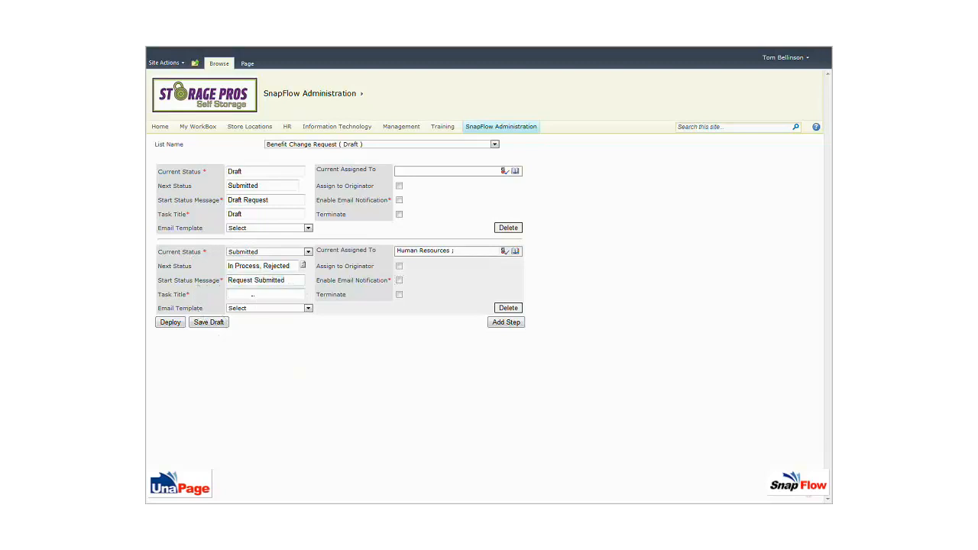
key("ctrl+v")
left_click(511, 324)
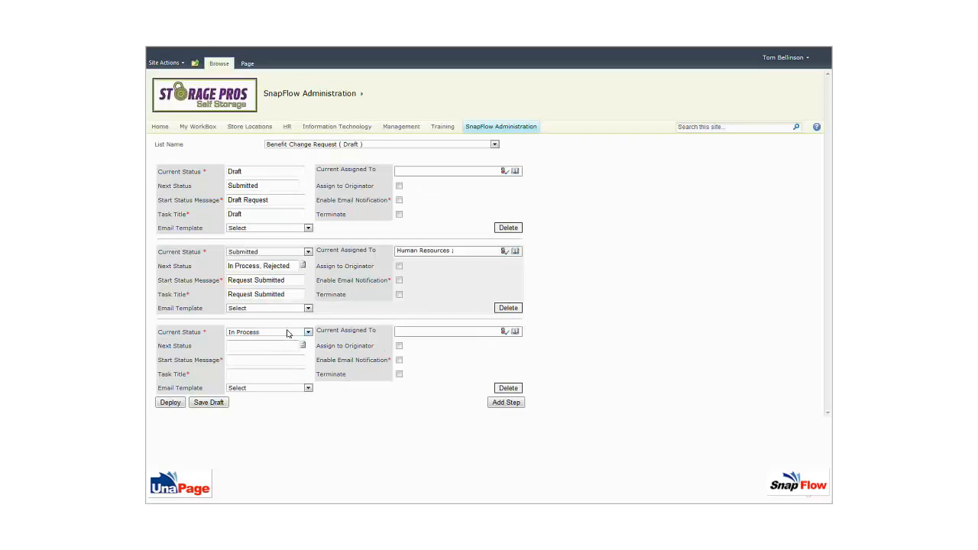
Step: Set step 3 status to Rejected, assigned to originator, and make it terminate
left_click(288, 333)
left_click(275, 348)
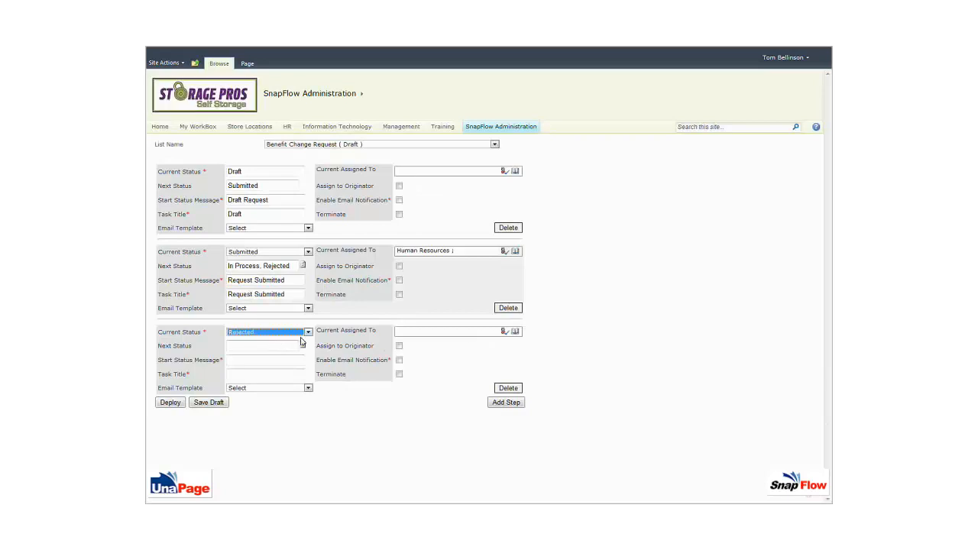
left_click(399, 346)
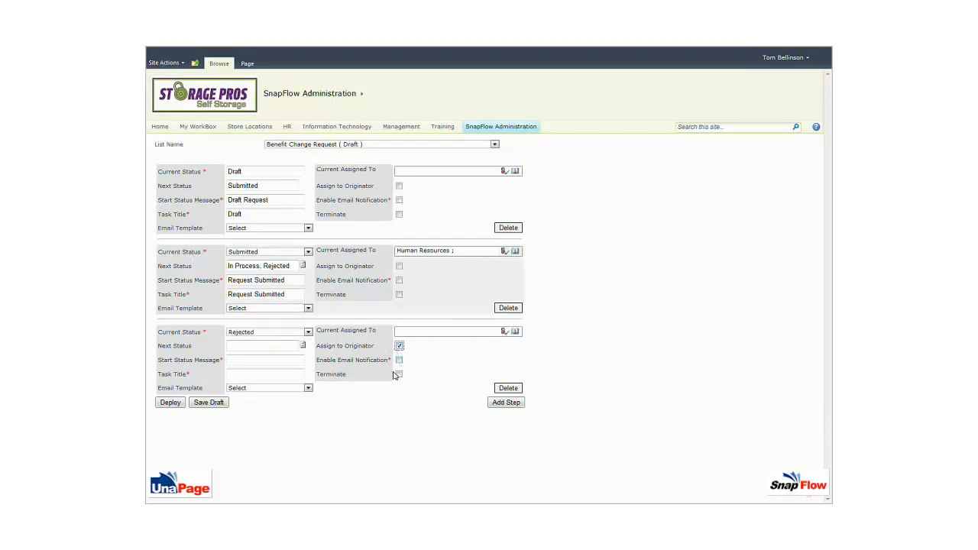
left_click(270, 360)
left_click(398, 374)
Step: Give step 3 the status message and task title 'Request Rejected'
left_click(250, 362)
type("Request Rejected")
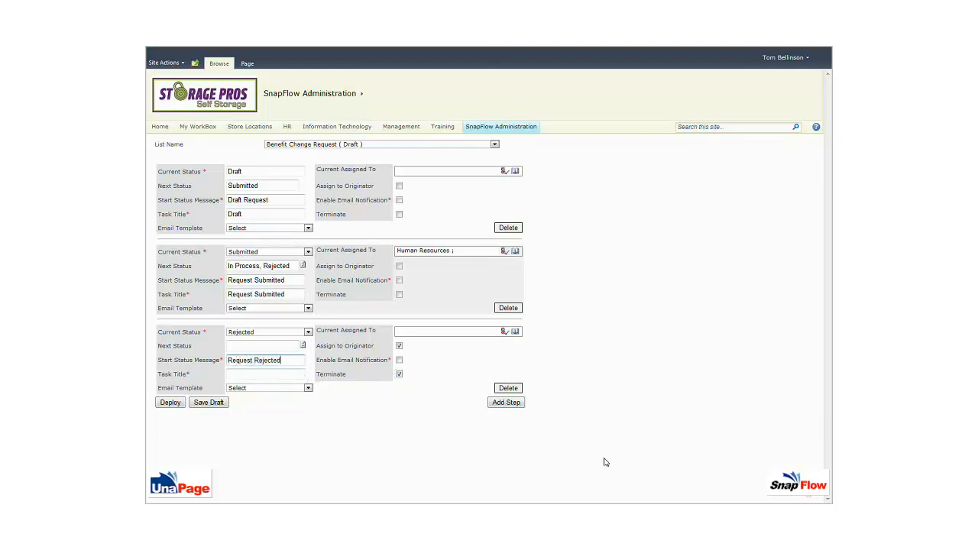
key("shift+Left")
key("shift+Left")
key("shift+Left")
key("shift+Left")
key("shift+Left")
key("shift+Left")
key("shift+Left")
key("shift+Left")
key("shift+Left")
key("shift+Left")
key("shift+Left")
key("shift+Left")
key("shift+Left")
key("shift+Left")
key("shift+Left")
key("shift+Left")
key("ctrl+c")
left_click(236, 374)
key("ctrl+v")
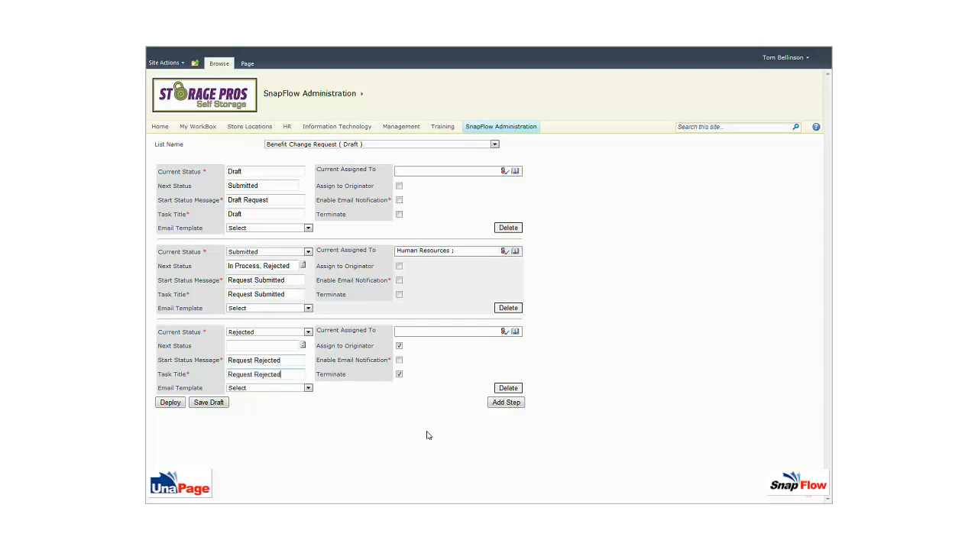
Step: Add a fourth step assigned to Human Resources with next status Completed
left_click(516, 403)
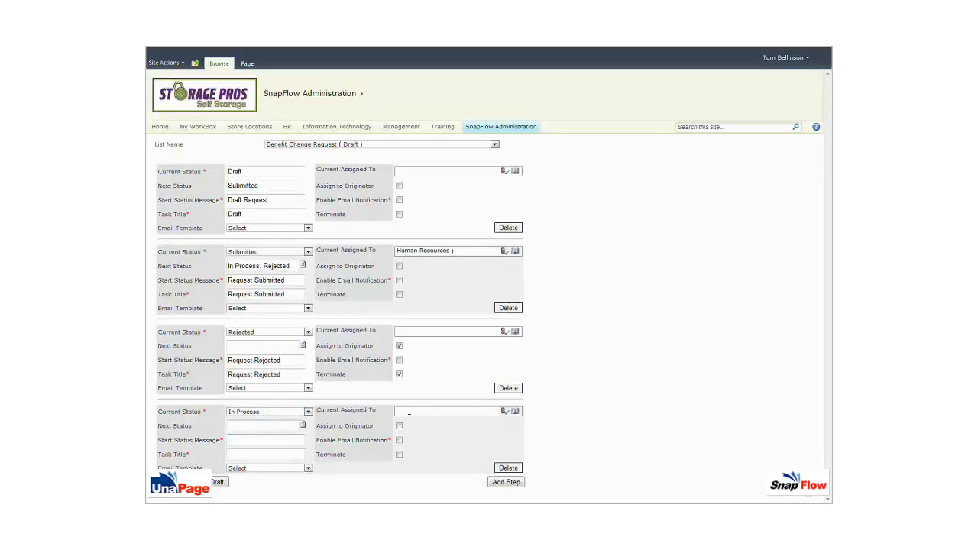
left_click(428, 411)
type("human resources")
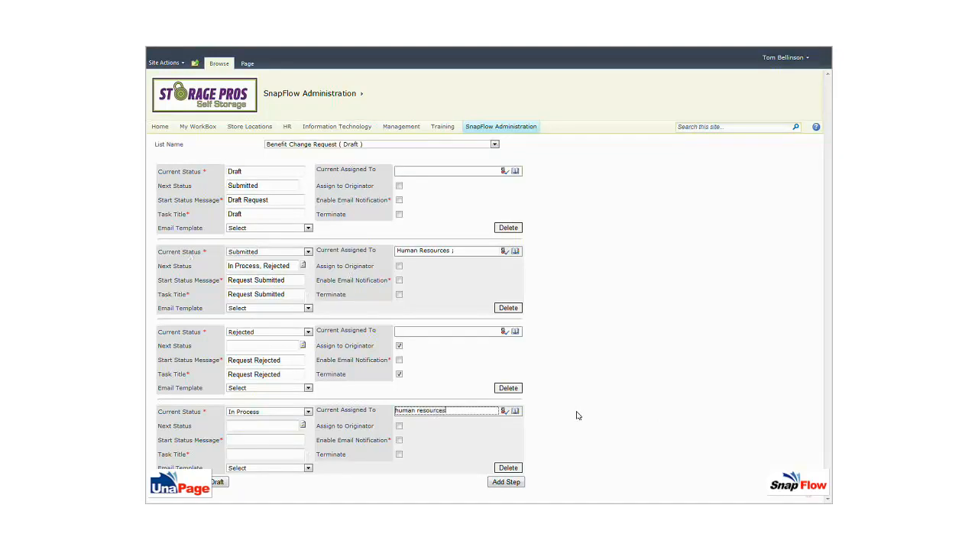
left_click(504, 411)
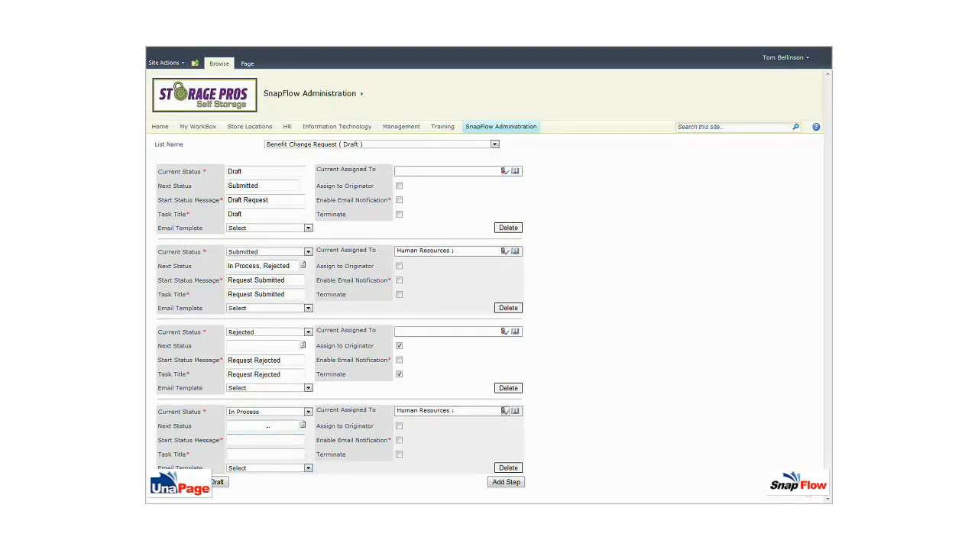
left_click(271, 426)
type("Completed")
Step: Give the In Process step message 'Request In Process' and task title 'In Process'
left_click(253, 442)
type("Request ")
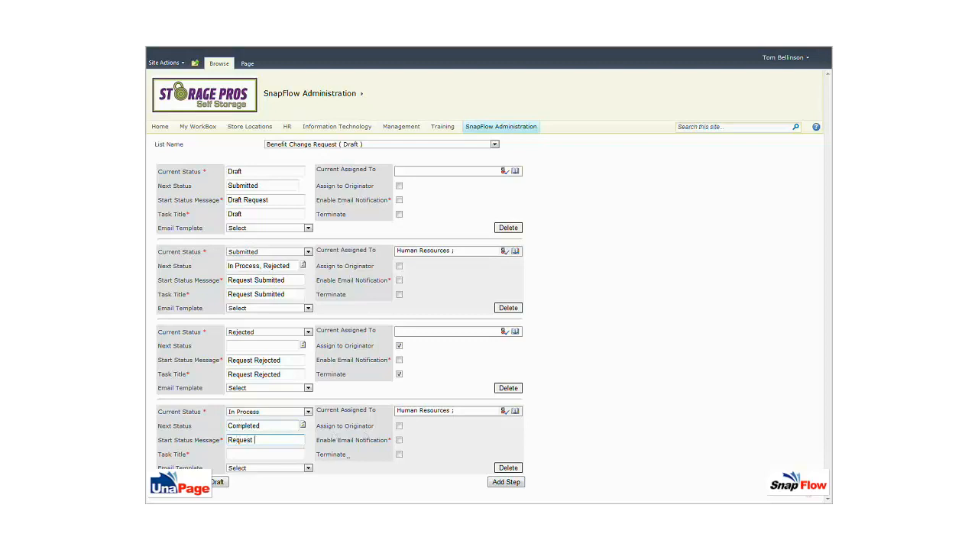
type("In Process")
left_click(258, 455)
type("In Process")
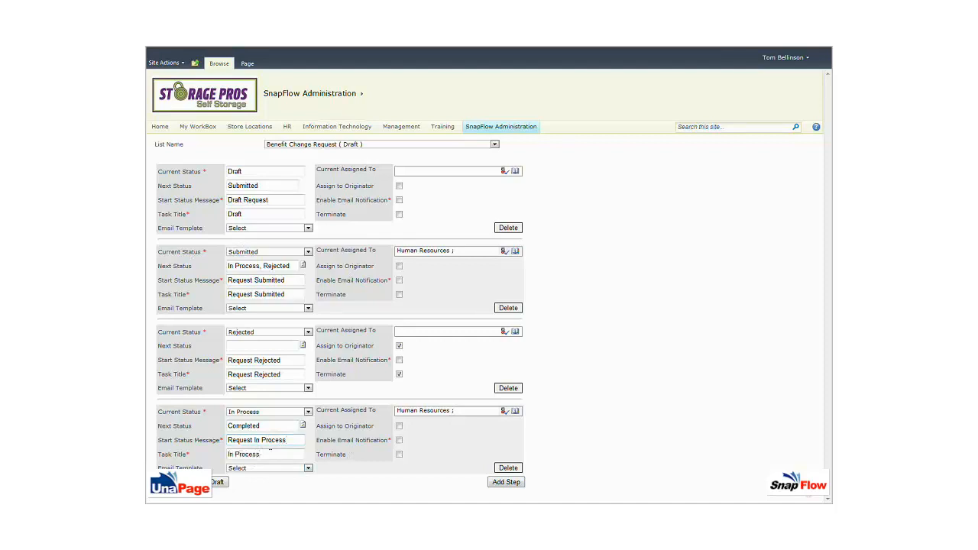
Step: Add a new Completed step and assign it back to the originator
left_click(505, 482)
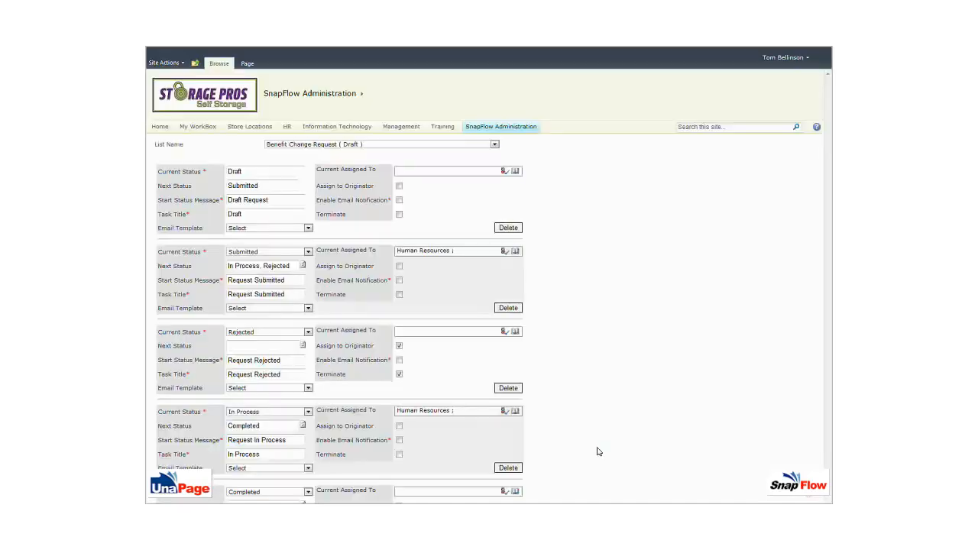
scroll(568, 450, "down", 3)
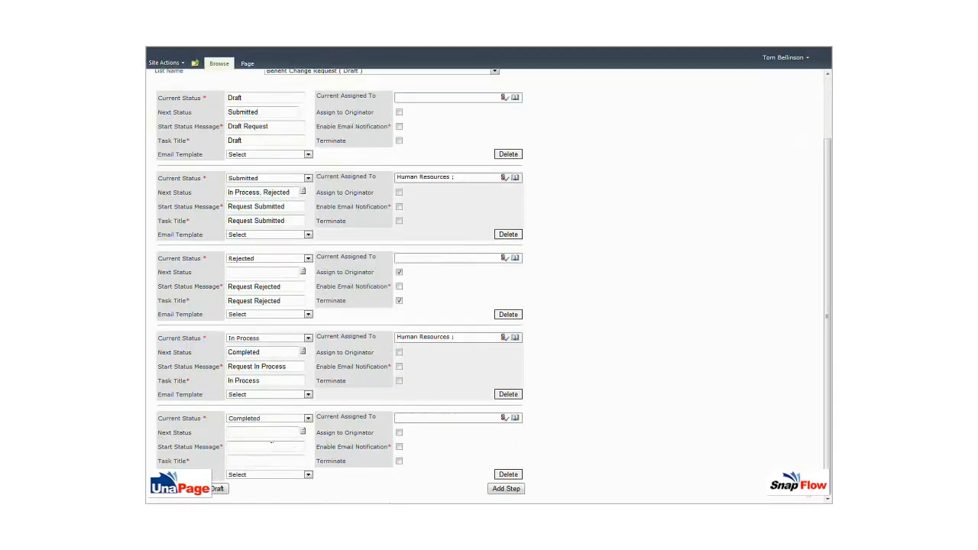
left_click(419, 417)
left_click(399, 432)
Step: Use 'Request Processed' as the step's start message and task title, and make it terminate the workflow
left_click(246, 447)
left_click(246, 447)
type("Request Processed")
key("shift+Left")
key("ctrl+shift+Left")
key("ctrl+shift+Left")
key("ctrl+c")
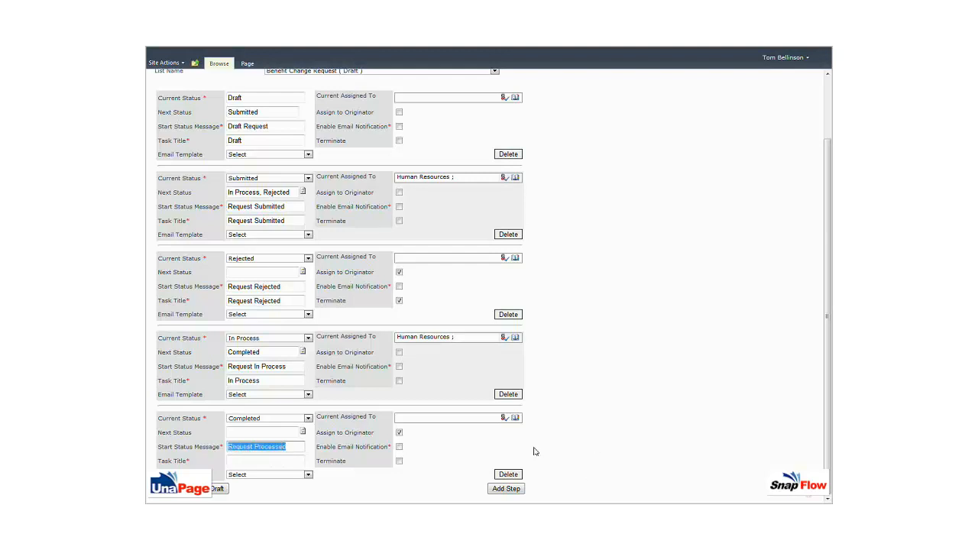
left_click(235, 462)
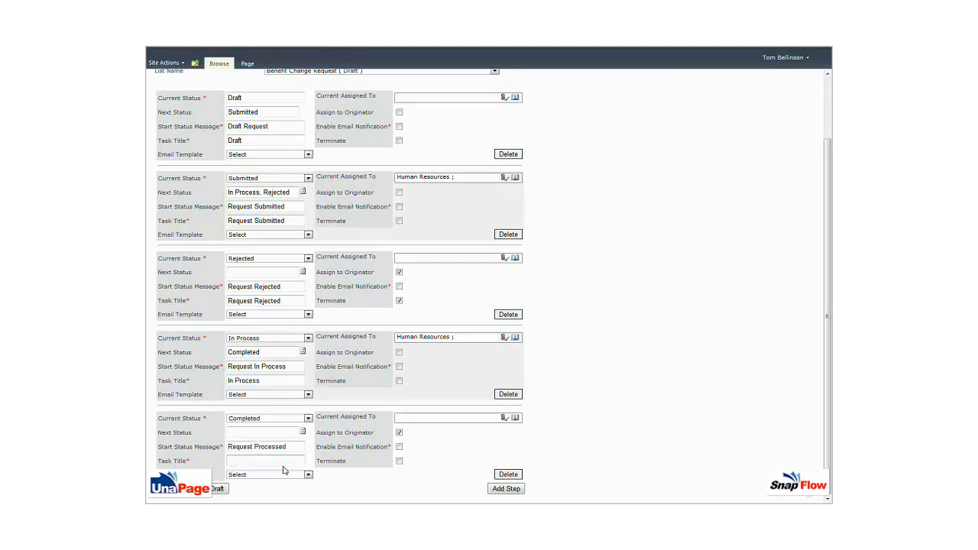
key("ctrl+v")
left_click(399, 460)
Step: Open the HR Benefit Change Request list
left_click(346, 490)
scroll(428, 308, "up", 2)
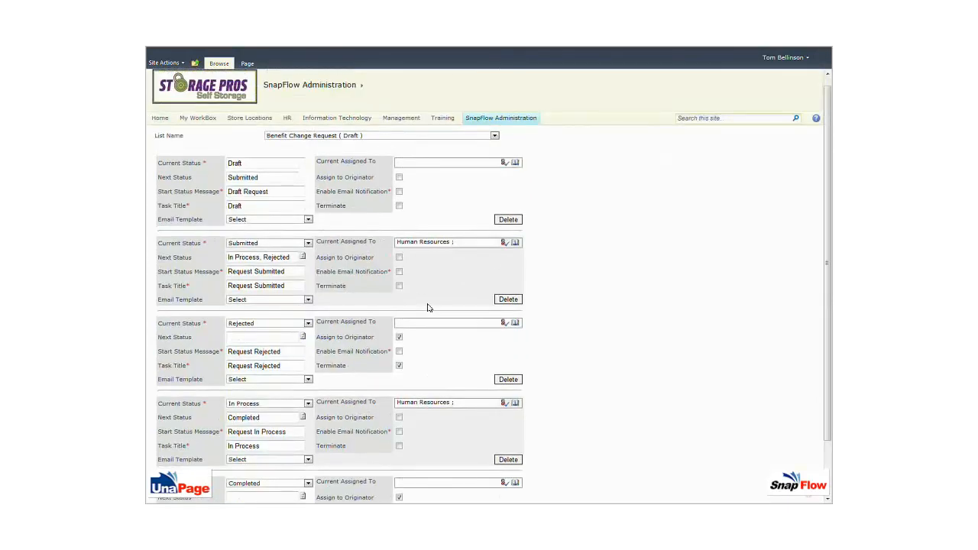
scroll(429, 309, "down", 2)
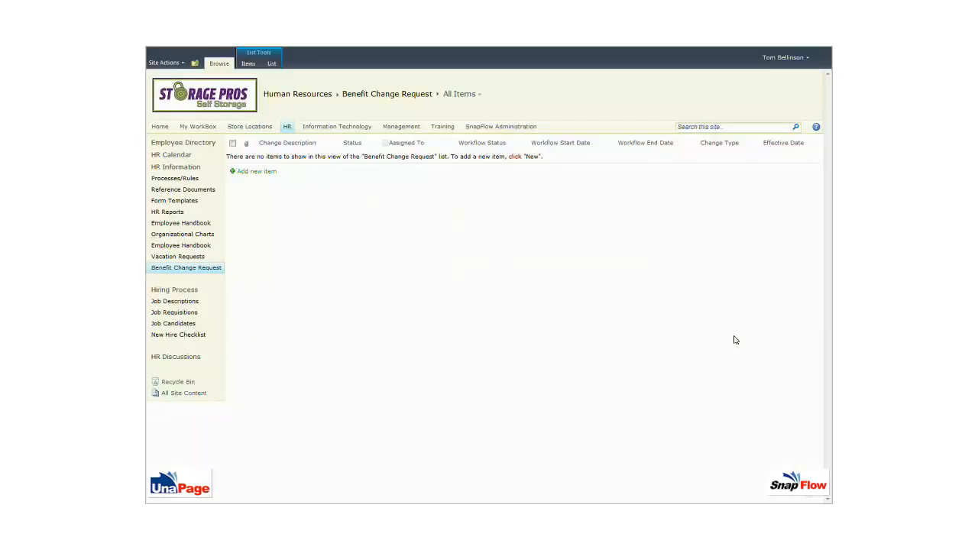
Step: Create an 'Add beneficiary (newborn son)' request: Status Submitted, Change Type Add Beneficiary, effective 9/24/2012, and save
left_click(260, 175)
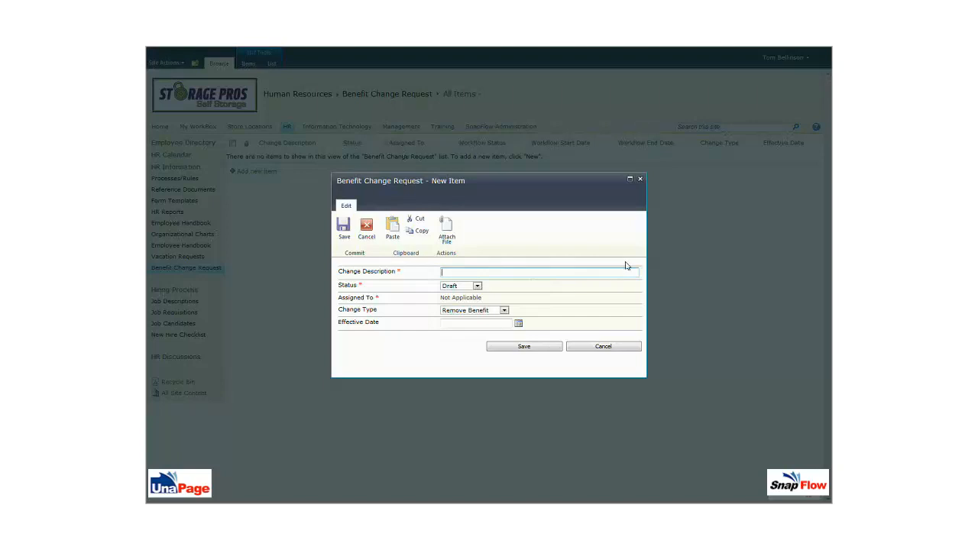
type("Add benefic")
type("iary (newborn sone")
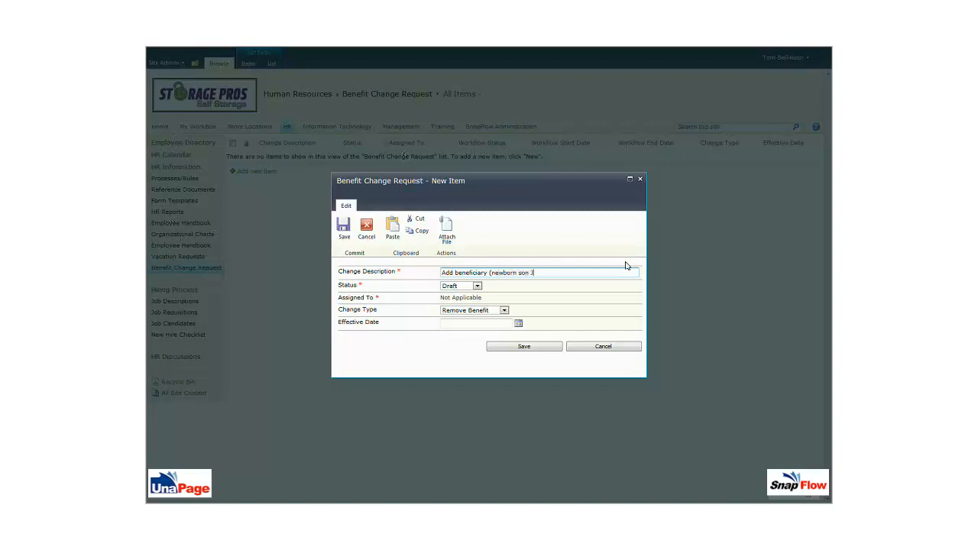
type("ason")
left_click(479, 286)
left_click(470, 299)
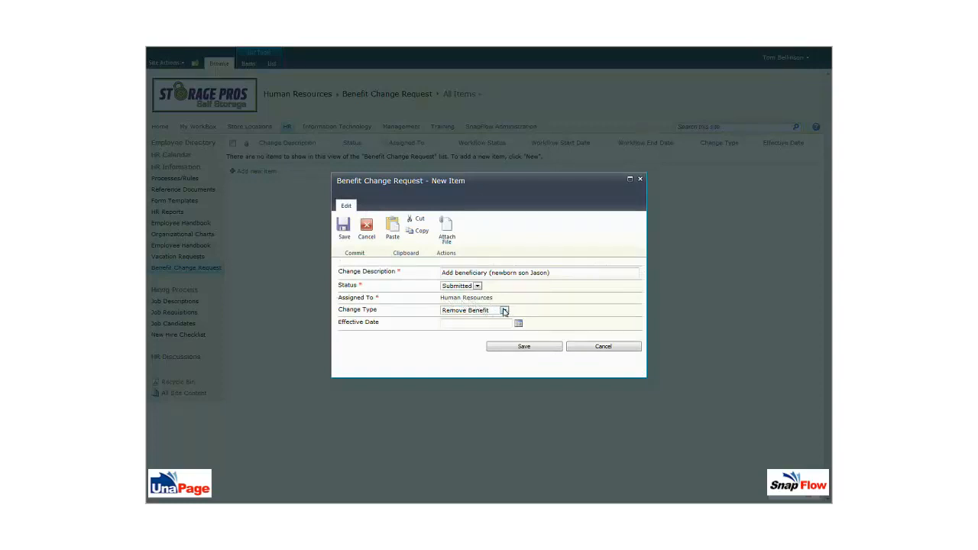
left_click(504, 311)
left_click(485, 337)
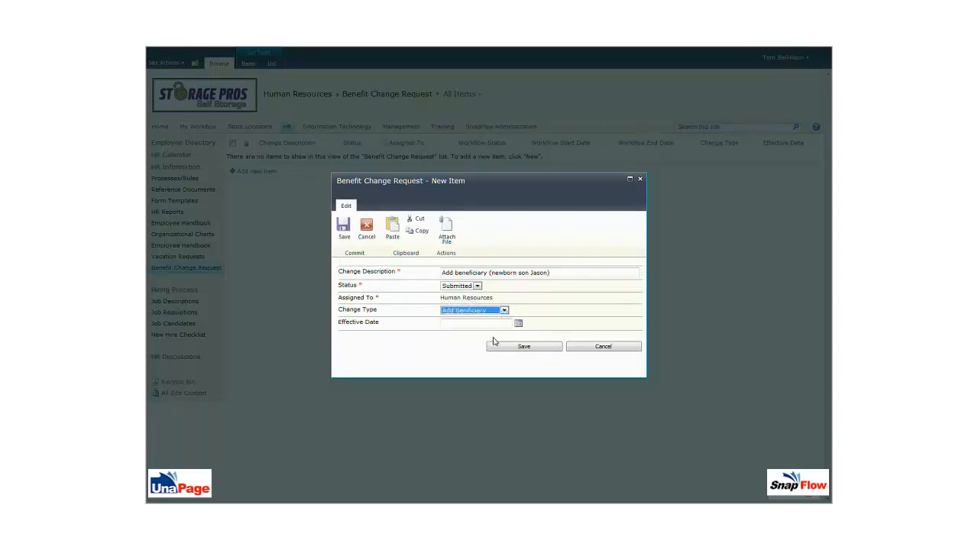
left_click(518, 324)
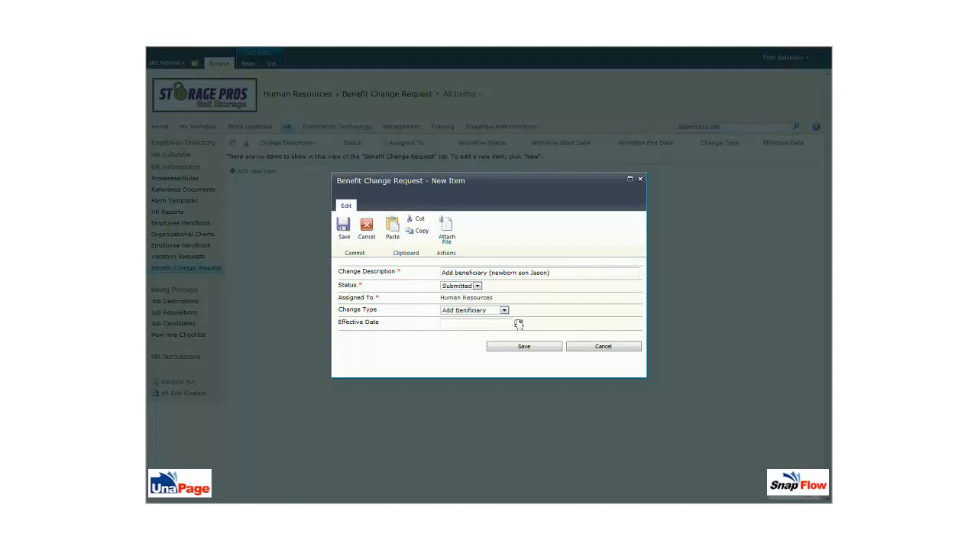
scroll(483, 349, "down", 3)
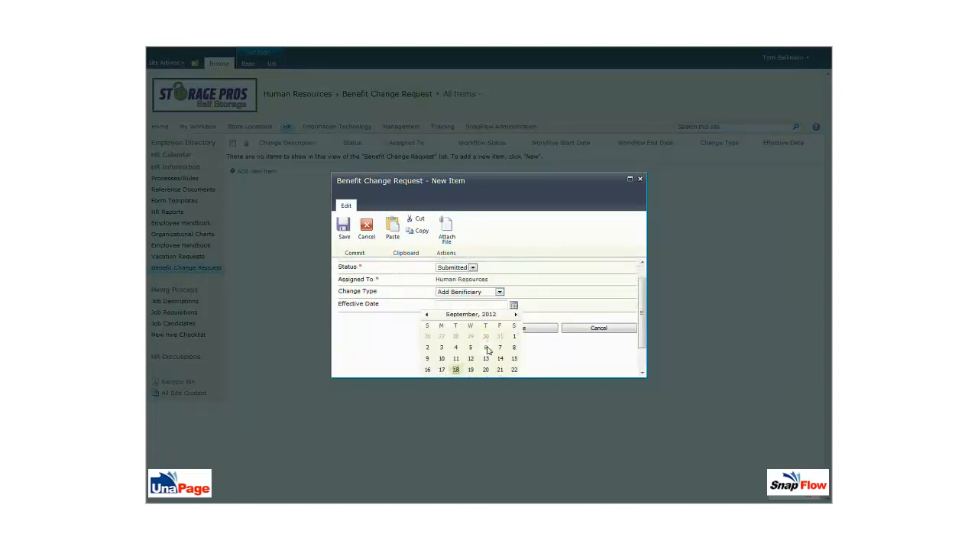
left_click(441, 350)
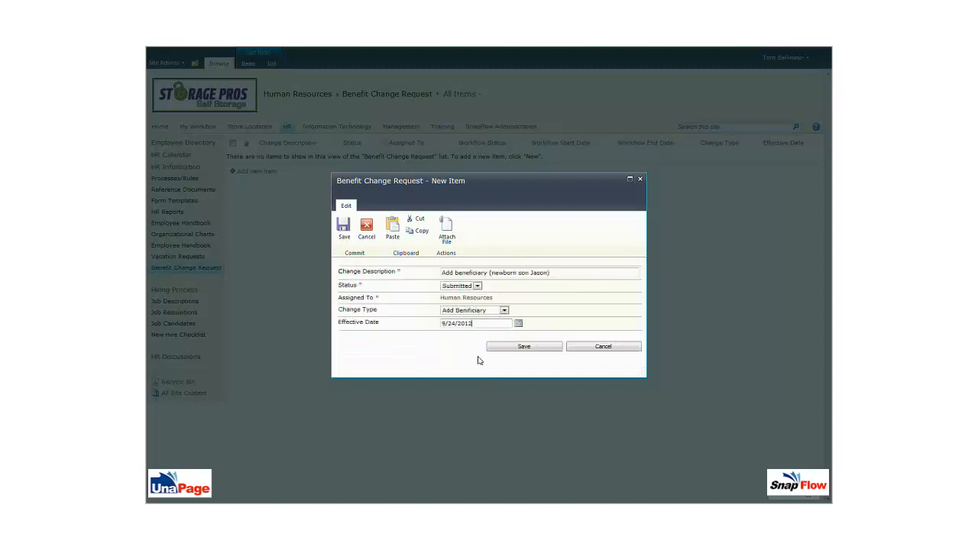
left_click(522, 347)
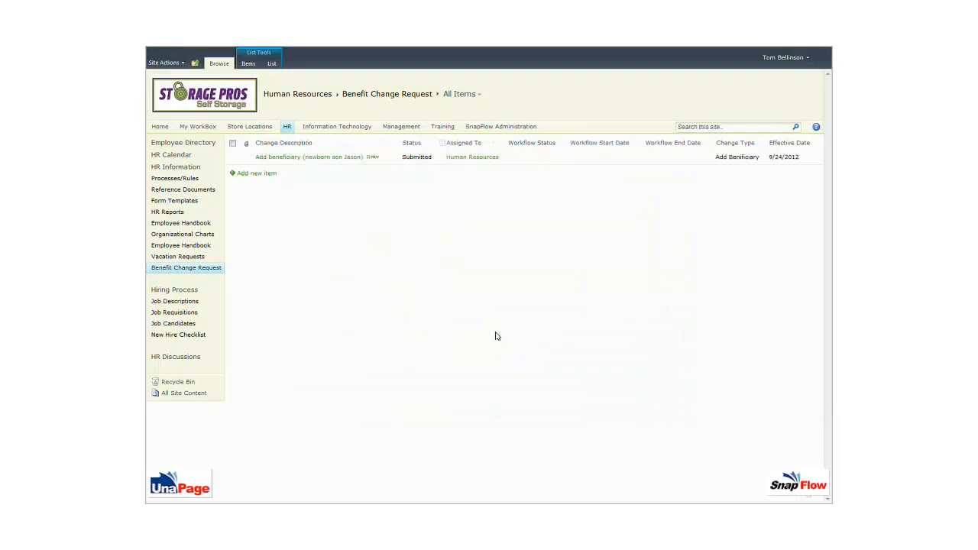
Step: In My WorkBox, review the originated tasks, then open the assigned 'Replace keypad on control gate' task
left_click(198, 126)
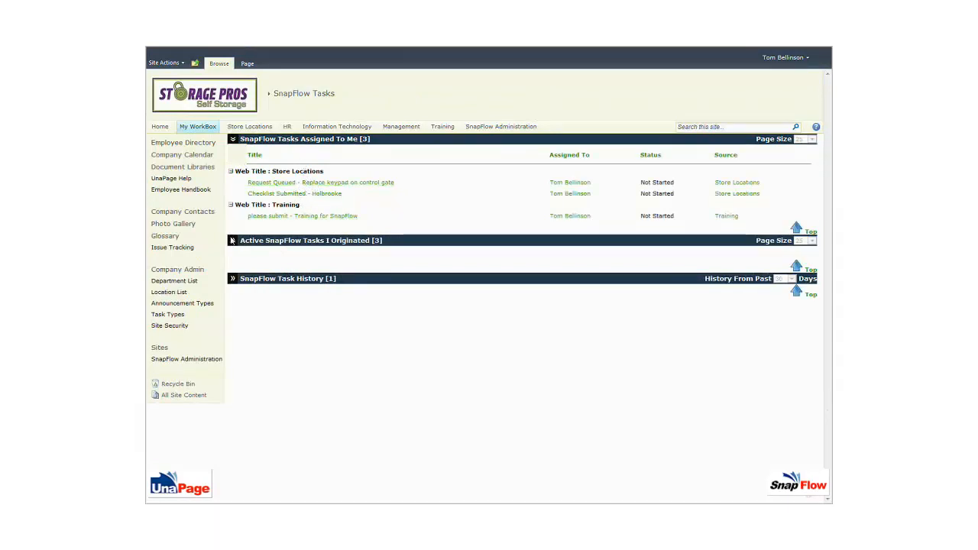
left_click(233, 241)
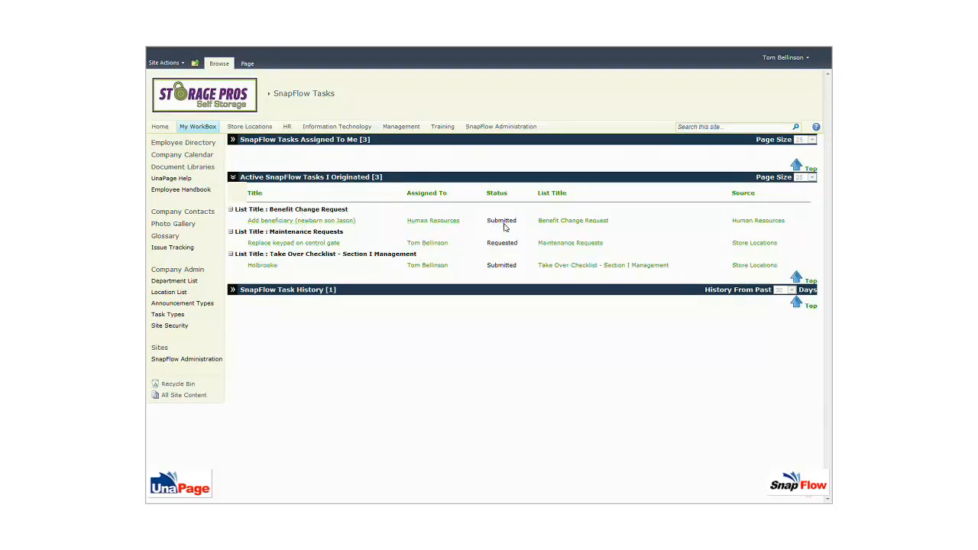
left_click(232, 177)
left_click(233, 139)
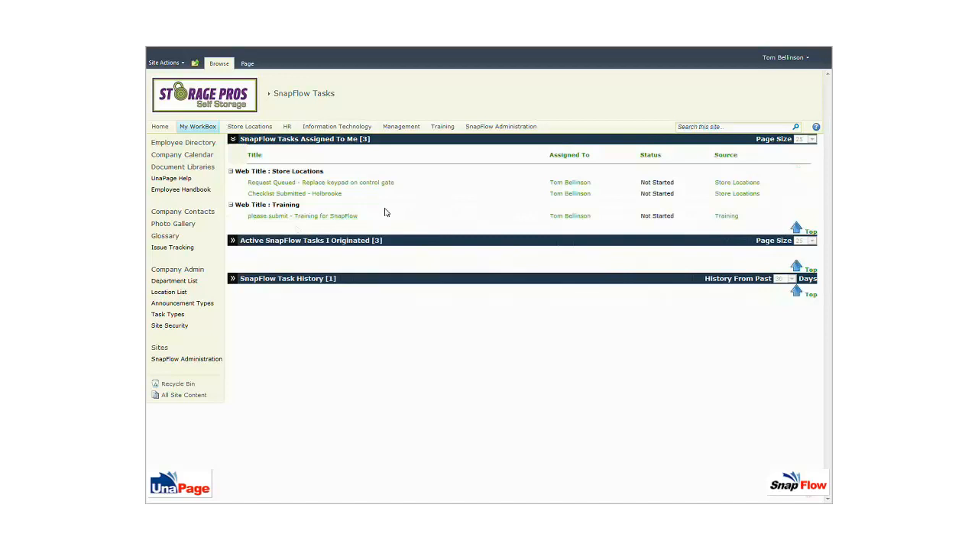
left_click(300, 184)
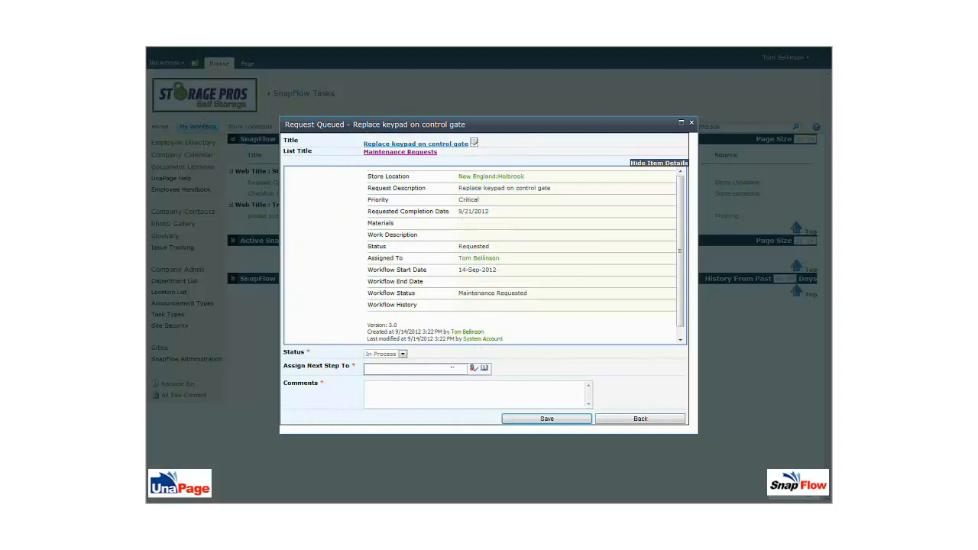
Step: Cancel the keypad task with comment 'not need to be done.', name a next-step assignee, and save
left_click(382, 376)
type("not need to be done.")
left_click(545, 419)
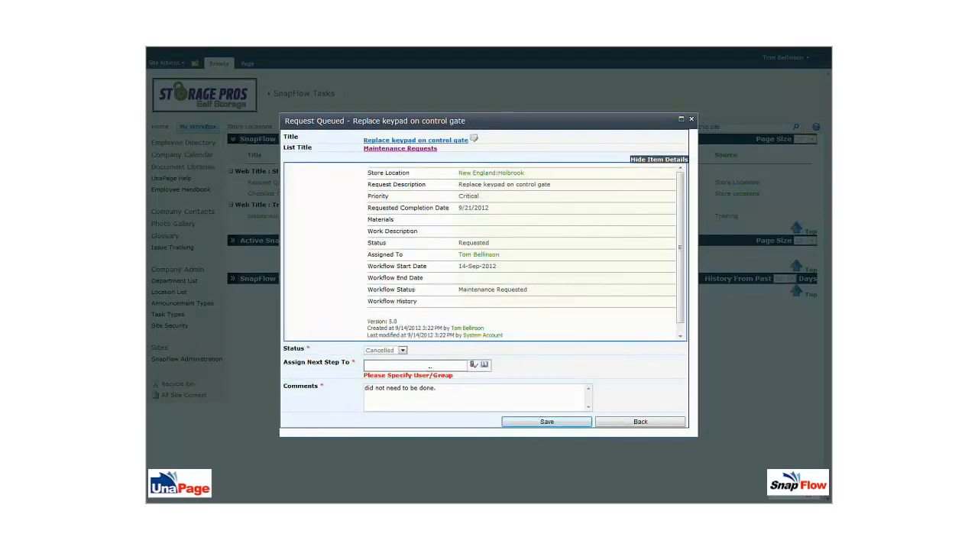
left_click(429, 366)
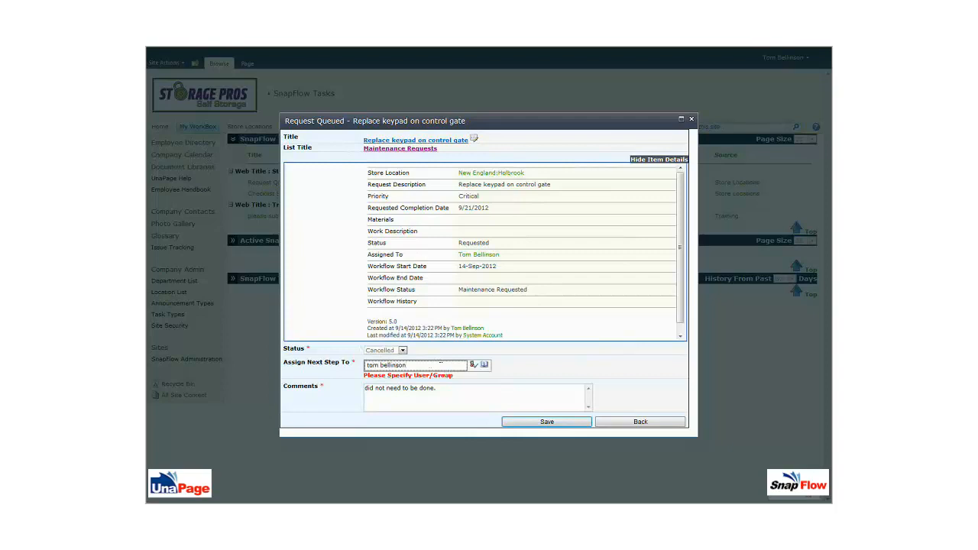
left_click(550, 423)
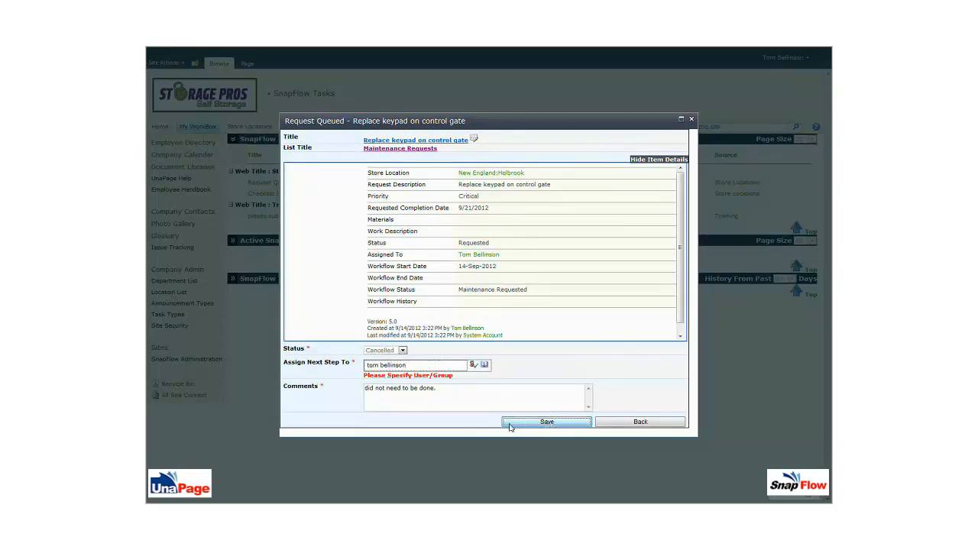